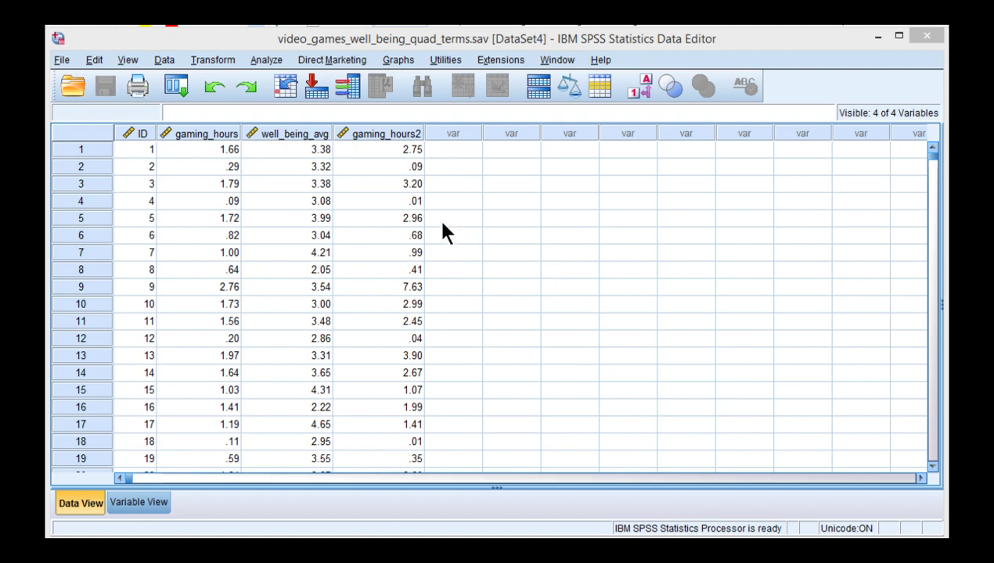
# Check the gaming hours, well-being and squared gaming hours values, then open Analyze > Regression.
pyautogui.click(207, 153)
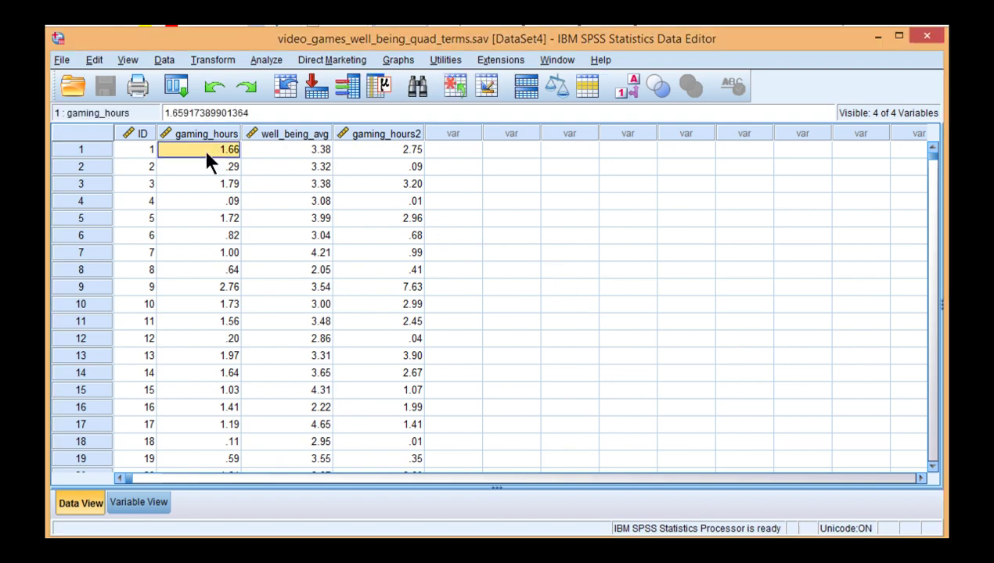
pyautogui.click(309, 155)
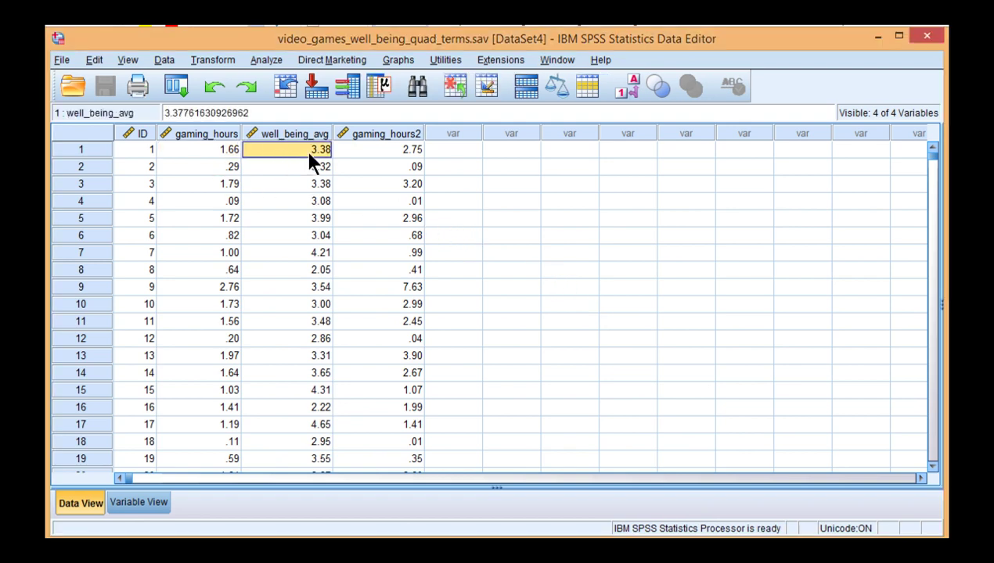
pyautogui.click(380, 153)
pyautogui.click(381, 169)
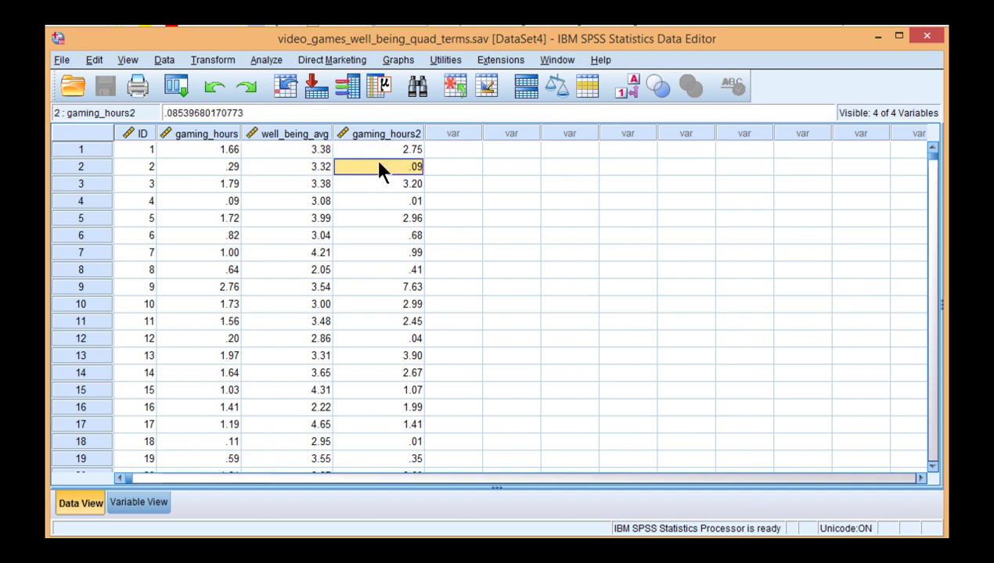
pyautogui.click(383, 135)
pyautogui.click(386, 167)
pyautogui.click(270, 62)
pyautogui.moveTo(352, 223)
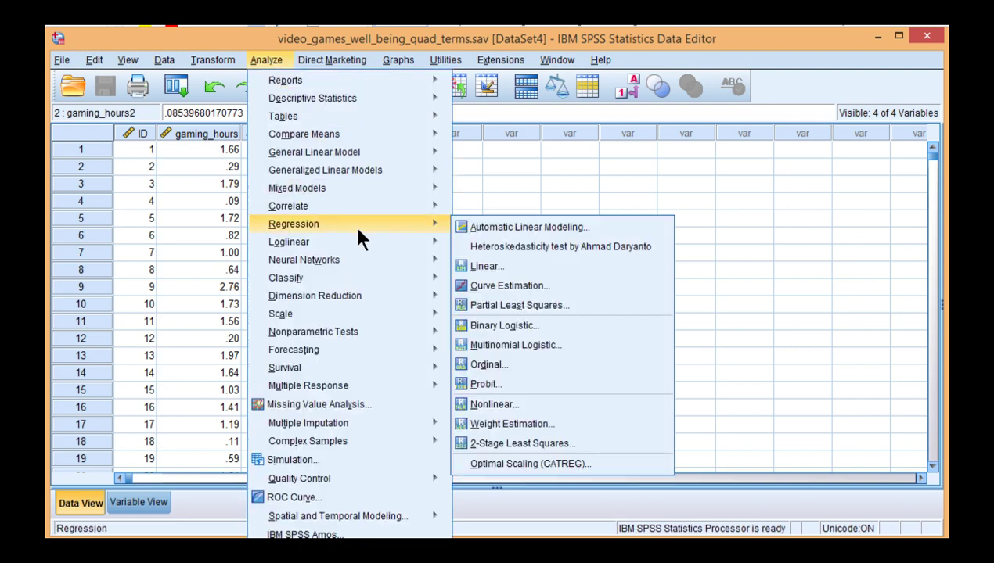
# In Curve Estimation, make well_being_avg the dependent variable and gaming_hours the independent variable.
pyautogui.click(501, 287)
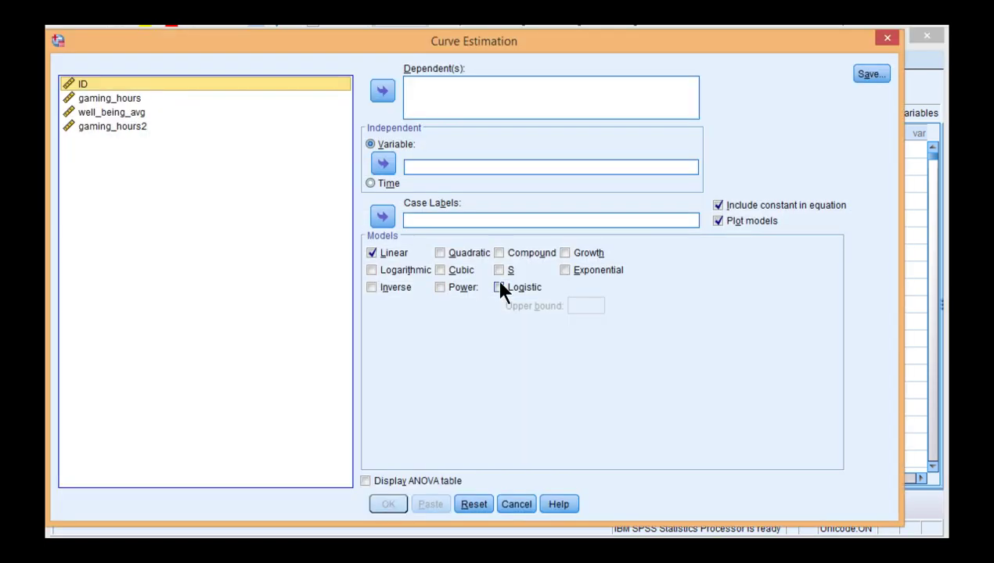
pyautogui.click(148, 114)
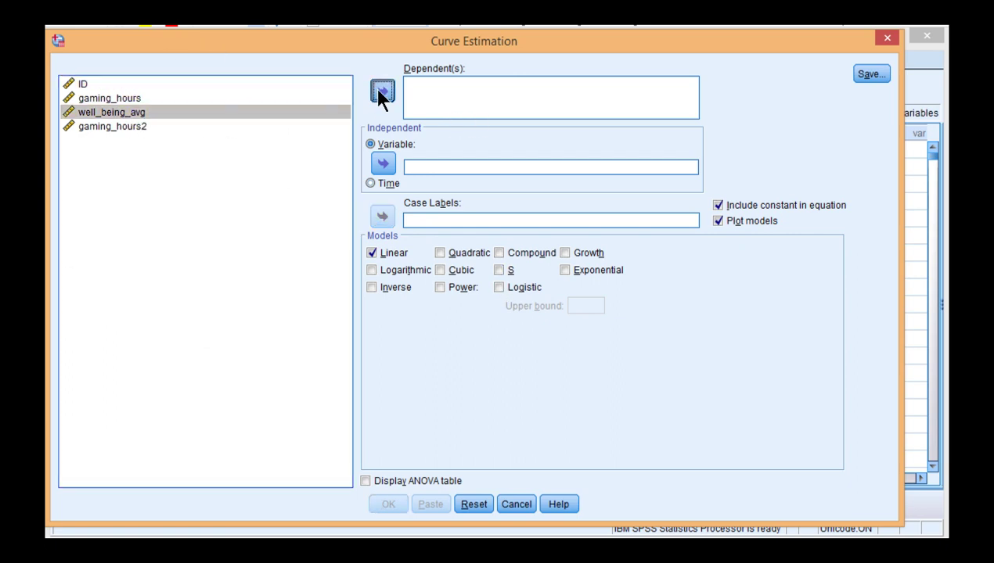
pyautogui.click(382, 91)
pyautogui.click(122, 99)
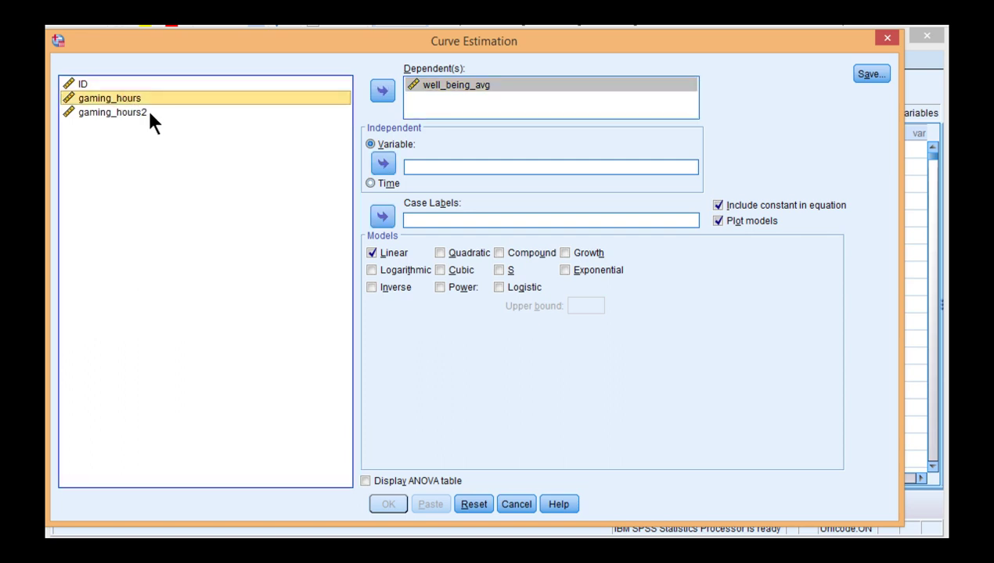
pyautogui.click(383, 164)
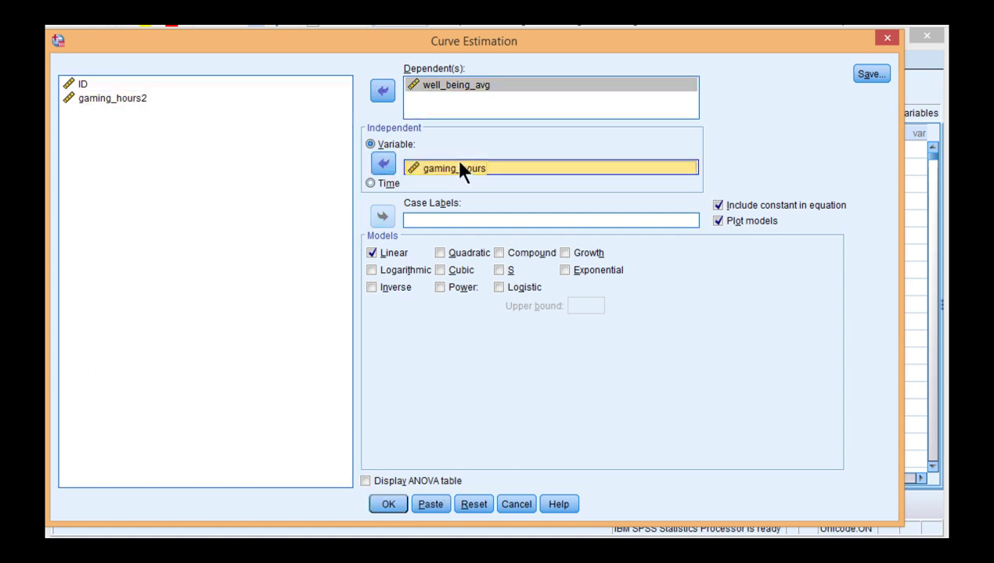
pyautogui.click(111, 98)
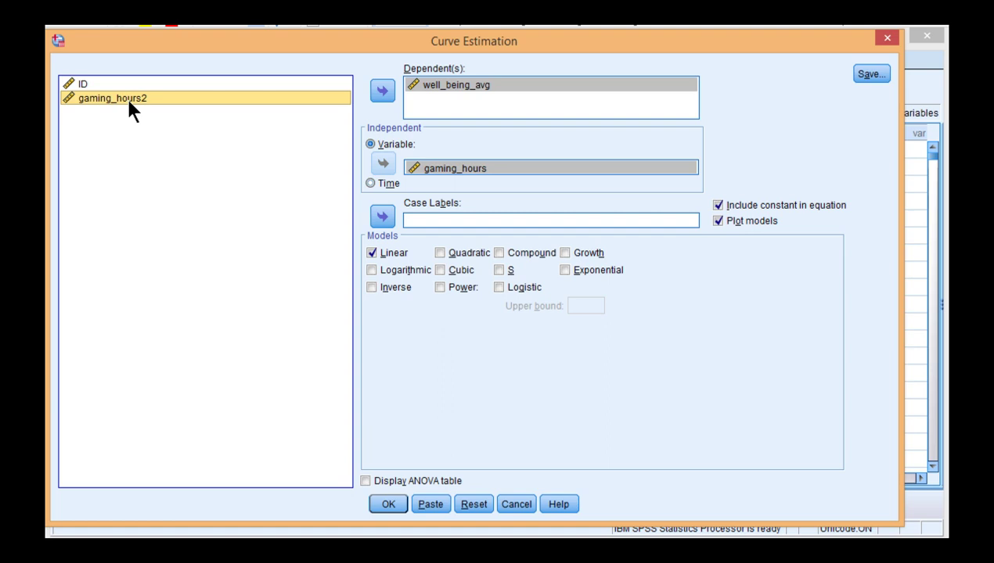
pyautogui.click(470, 150)
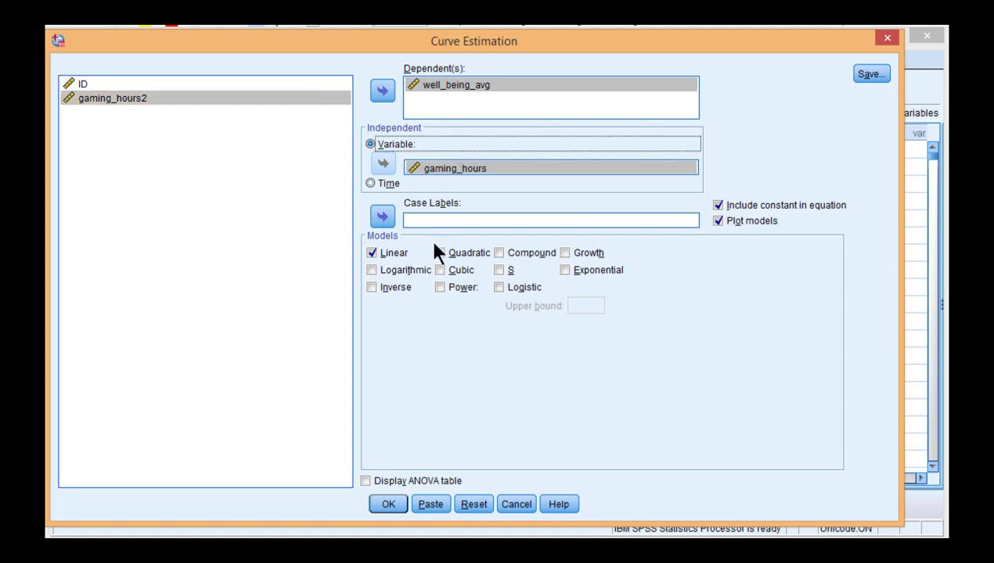
# Fit a Quadratic model instead of Linear and run the estimation.
pyautogui.click(454, 256)
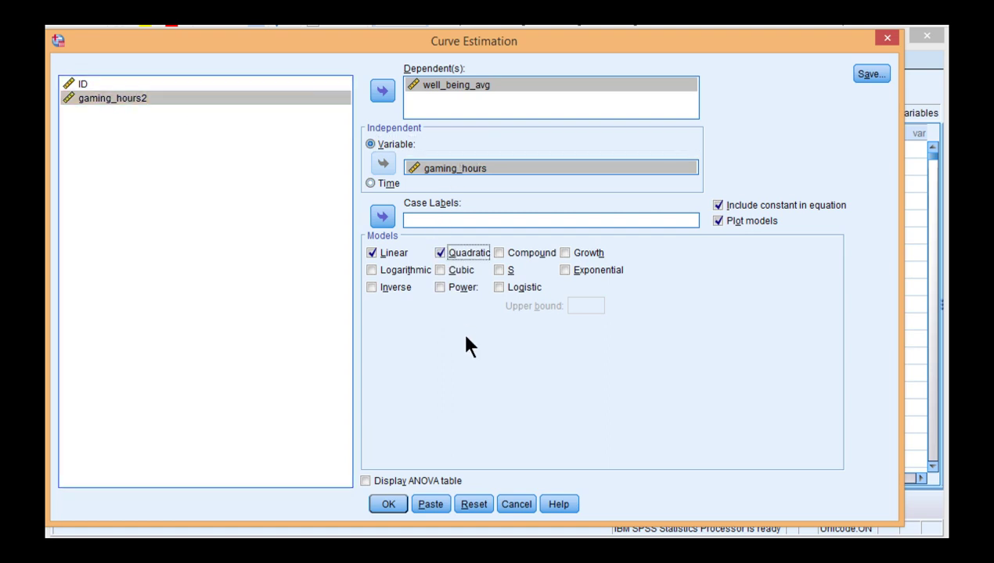
pyautogui.click(397, 255)
pyautogui.click(384, 505)
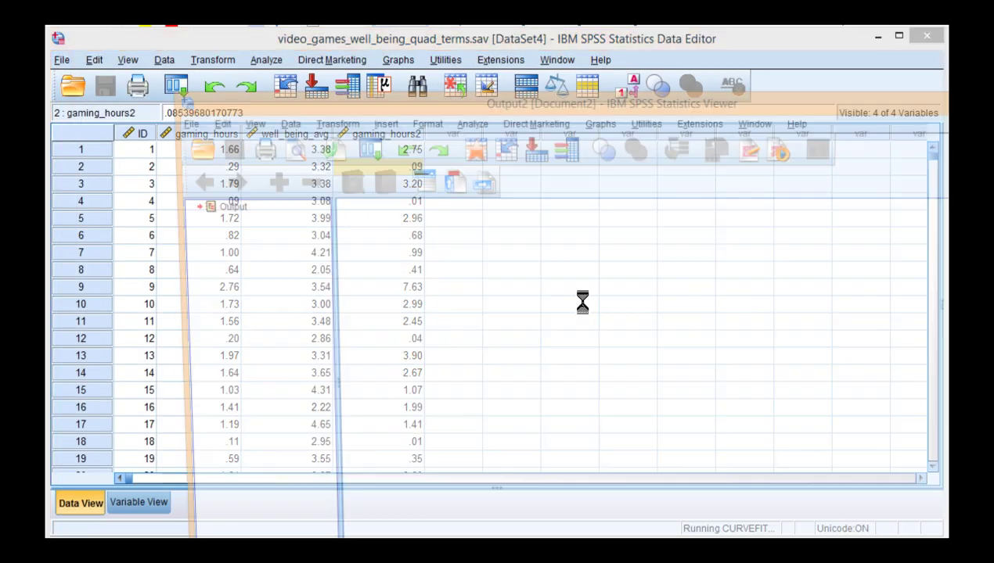
# Review the Curve Fit model summary and select the quadratic well_being_avg scatterplot.
pyautogui.moveTo(505, 44); pyautogui.dragTo(391, 35)
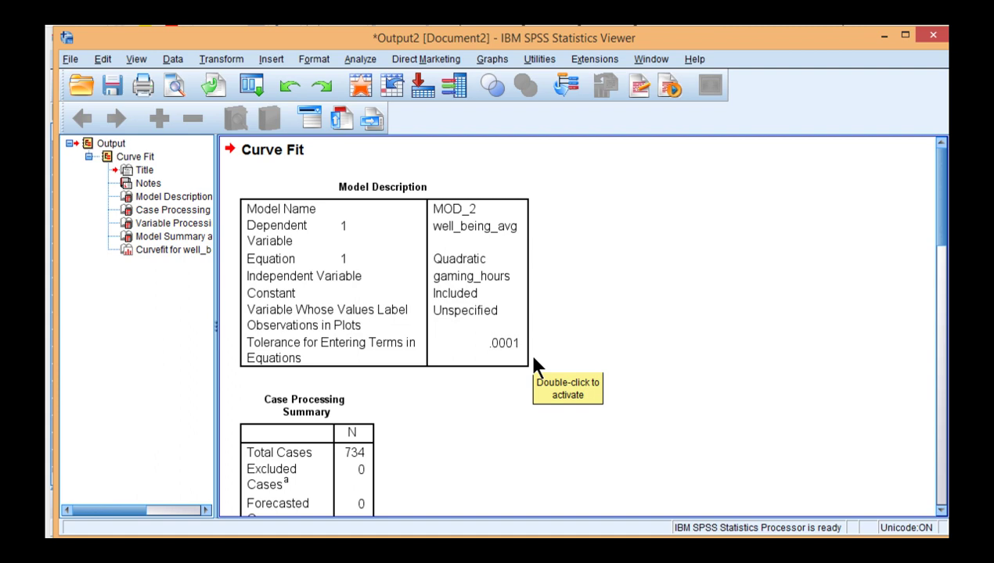
pyautogui.scroll(-10, 534, 365)
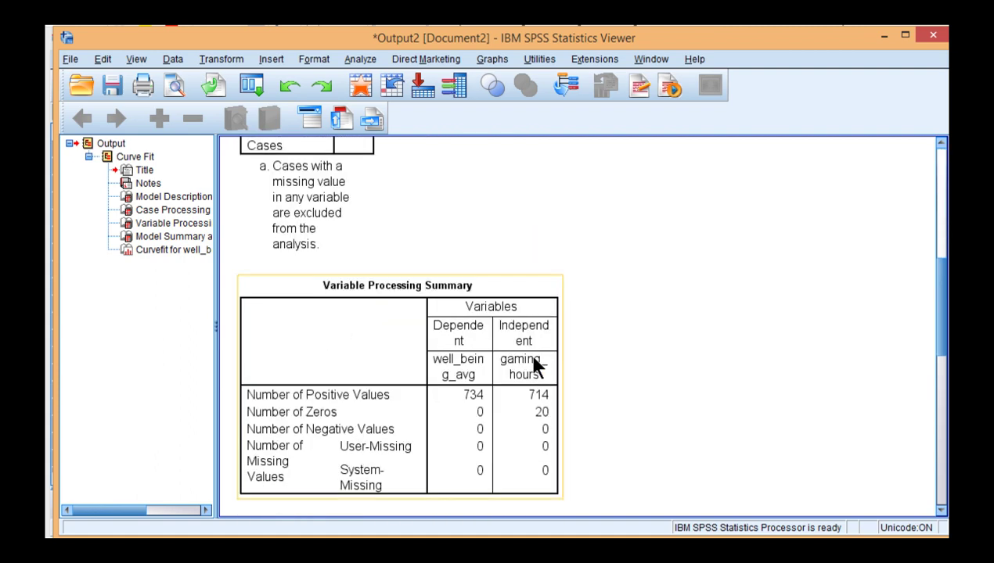
pyautogui.scroll(-5, 532, 364)
pyautogui.click(442, 256)
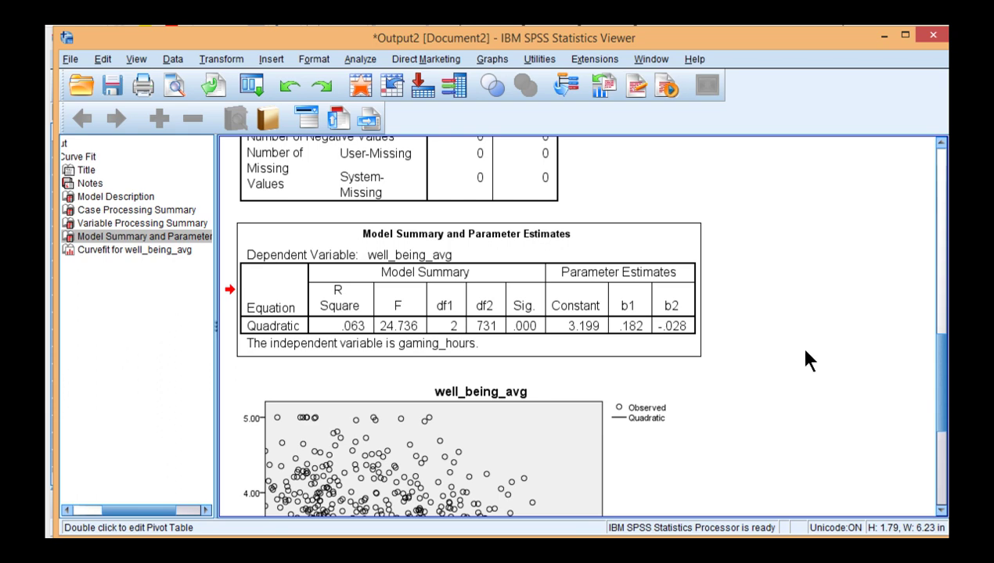
pyautogui.scroll(-5, 807, 354)
pyautogui.scroll(1, 807, 354)
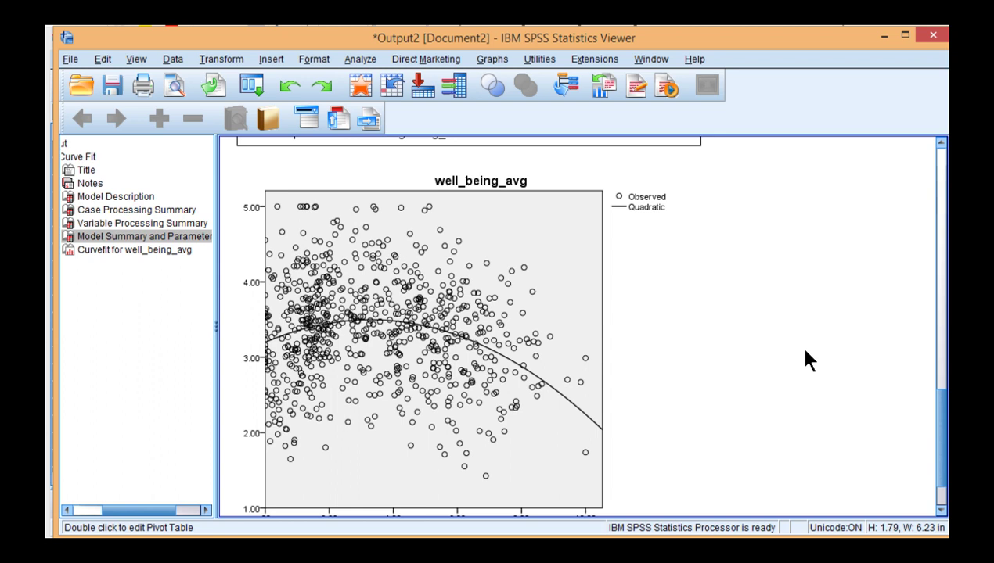
pyautogui.click(407, 376)
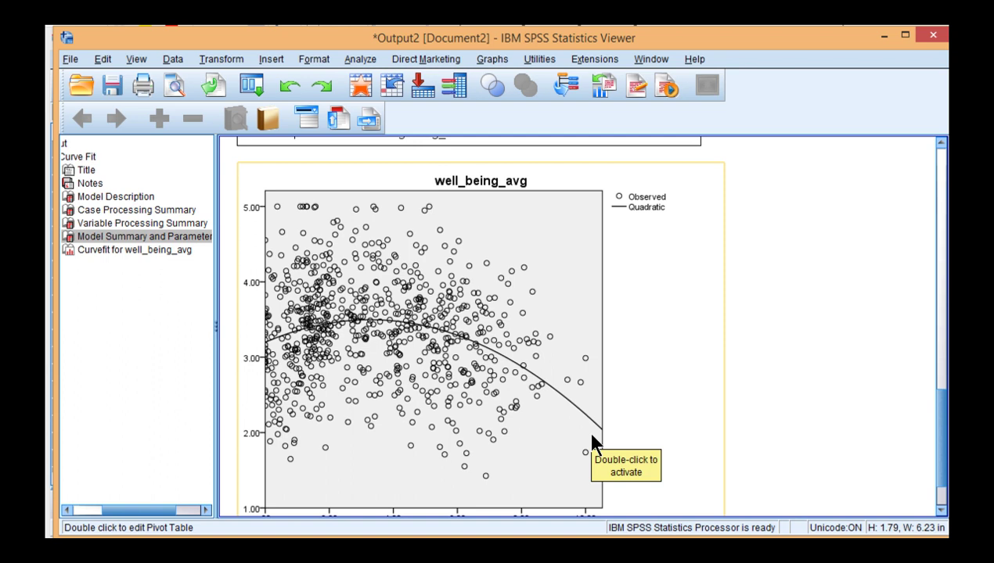
pyautogui.scroll(-2, 592, 438)
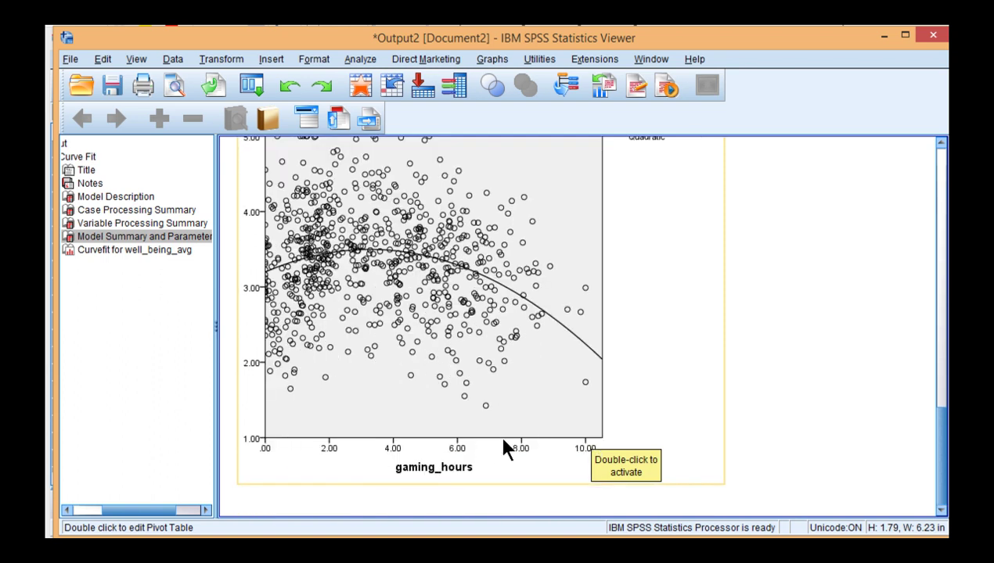
pyautogui.scroll(2, 311, 357)
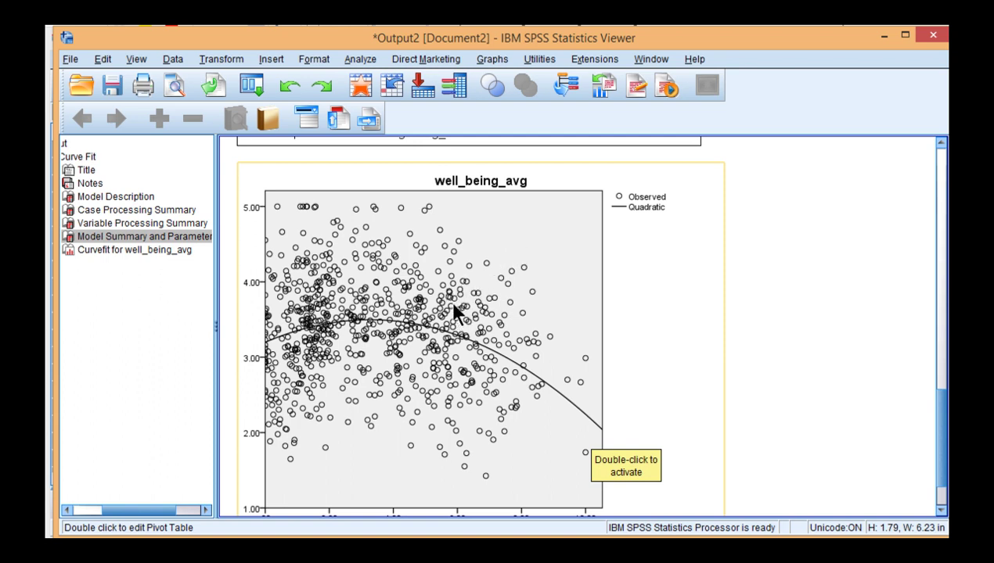
# Open the scatterplot in the chart editor and make the plot area fill transparent.
pyautogui.doubleClick(478, 252)
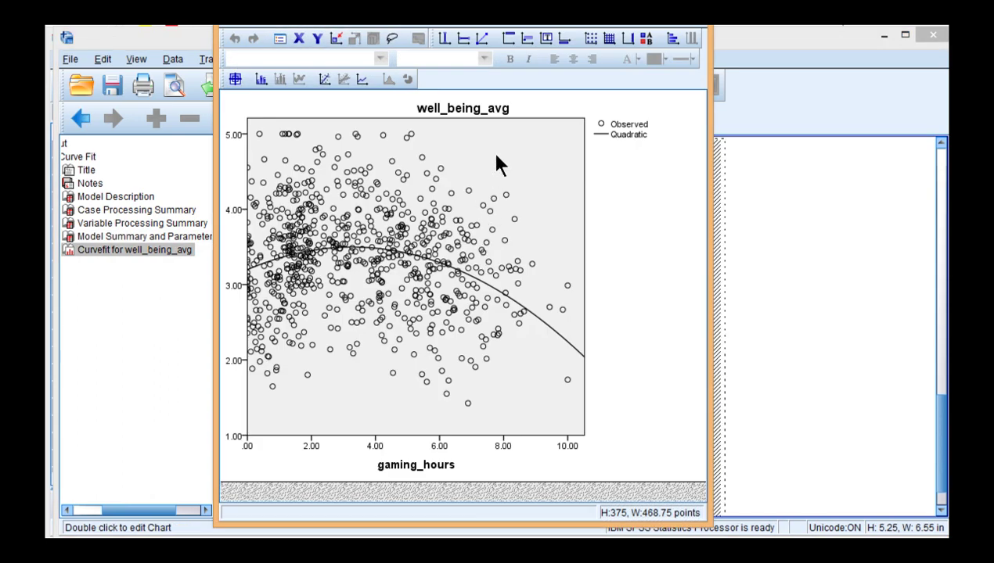
pyautogui.doubleClick(496, 157)
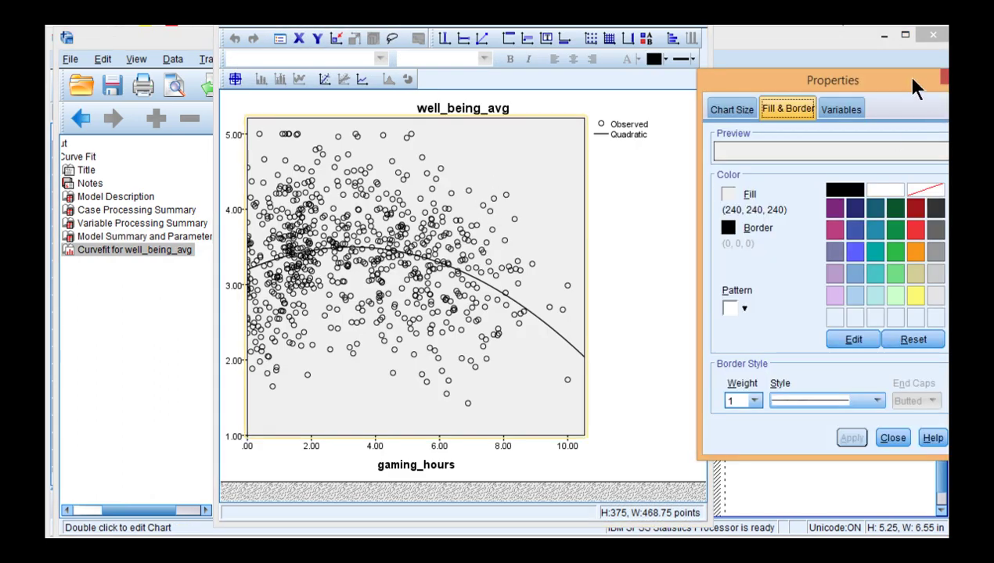
pyautogui.moveTo(916, 88); pyautogui.dragTo(863, 80)
pyautogui.click(674, 188)
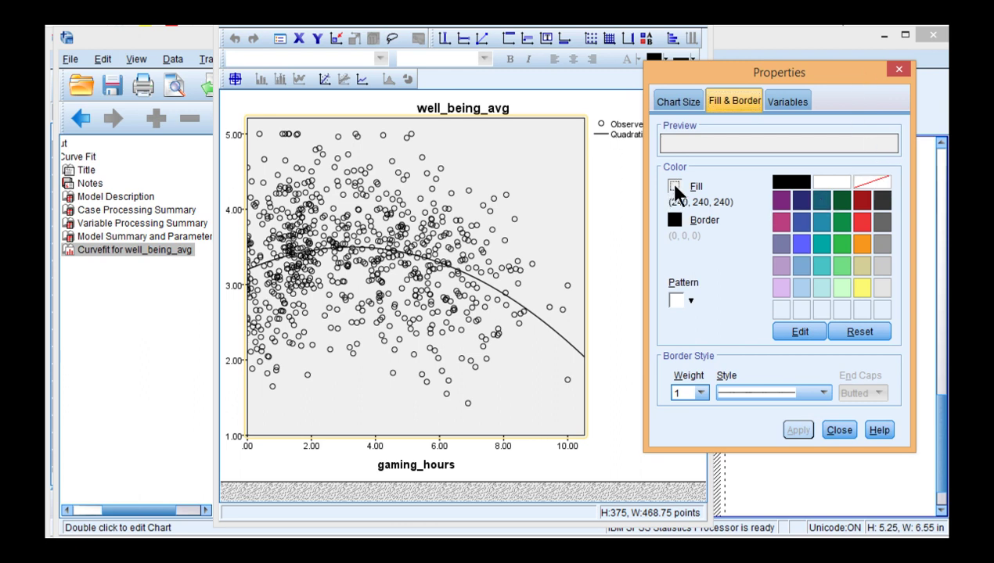
pyautogui.click(871, 185)
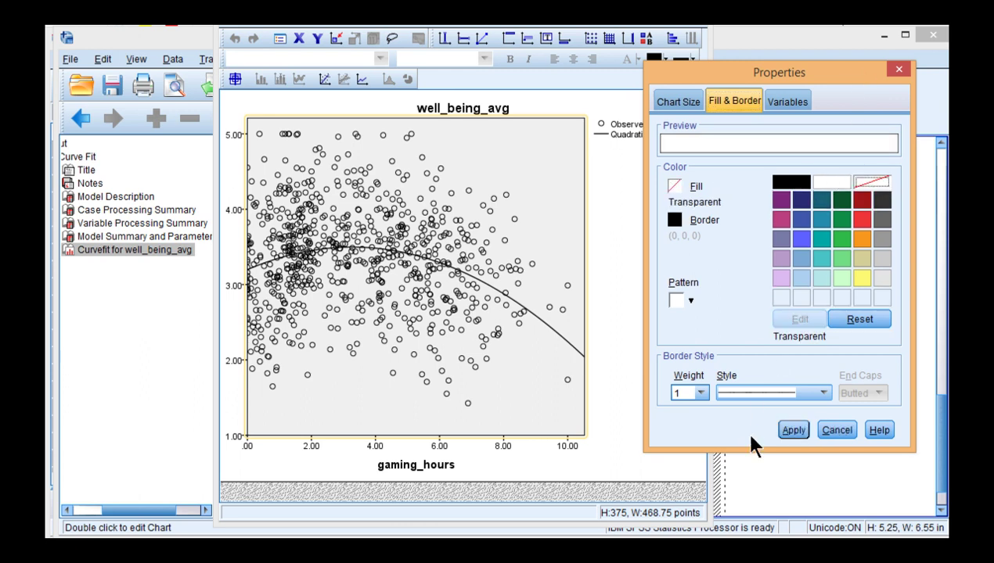
pyautogui.click(786, 433)
# Make the plot border transparent and select the well_being_avg chart title.
pyautogui.click(674, 220)
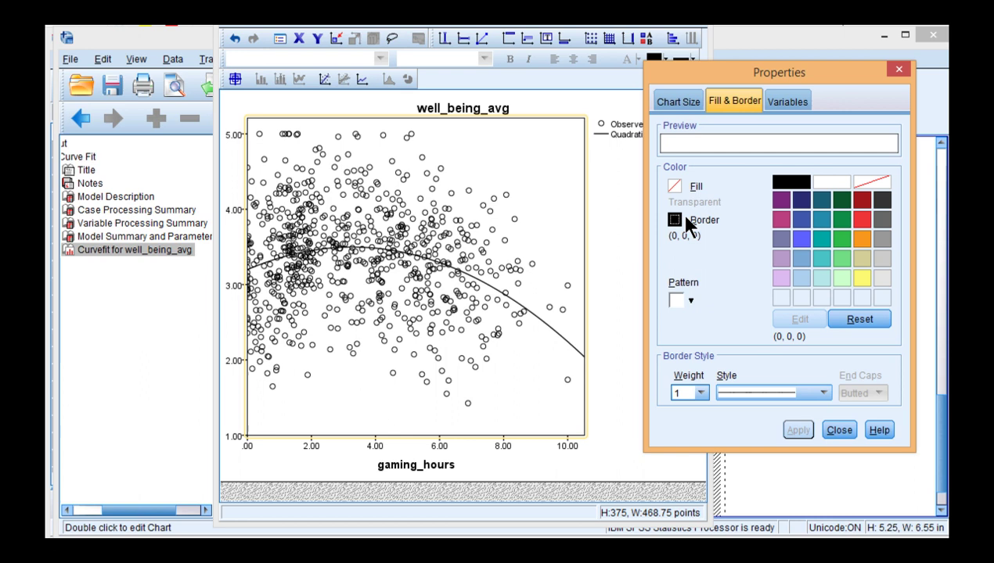
pyautogui.click(867, 183)
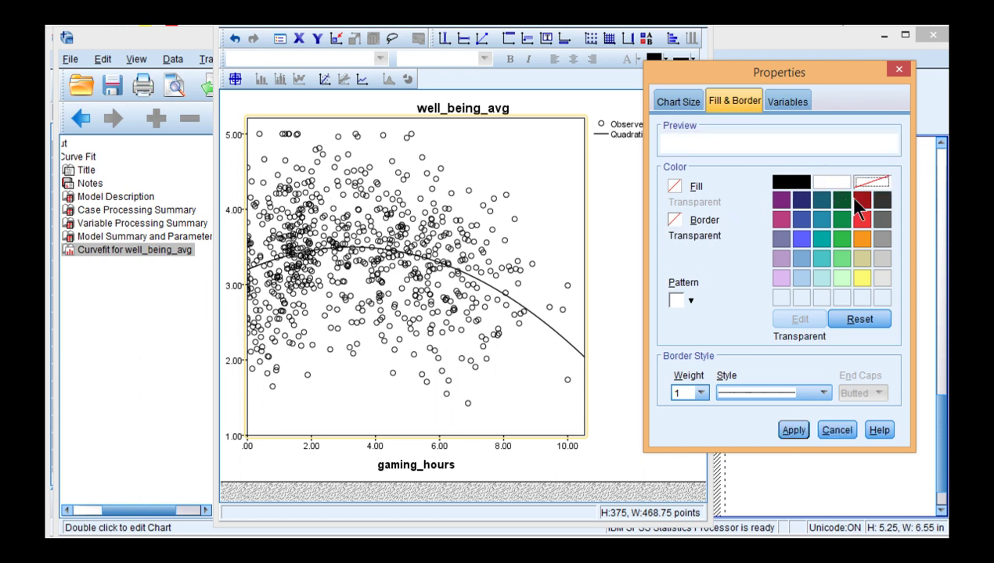
pyautogui.click(792, 432)
pyautogui.click(506, 112)
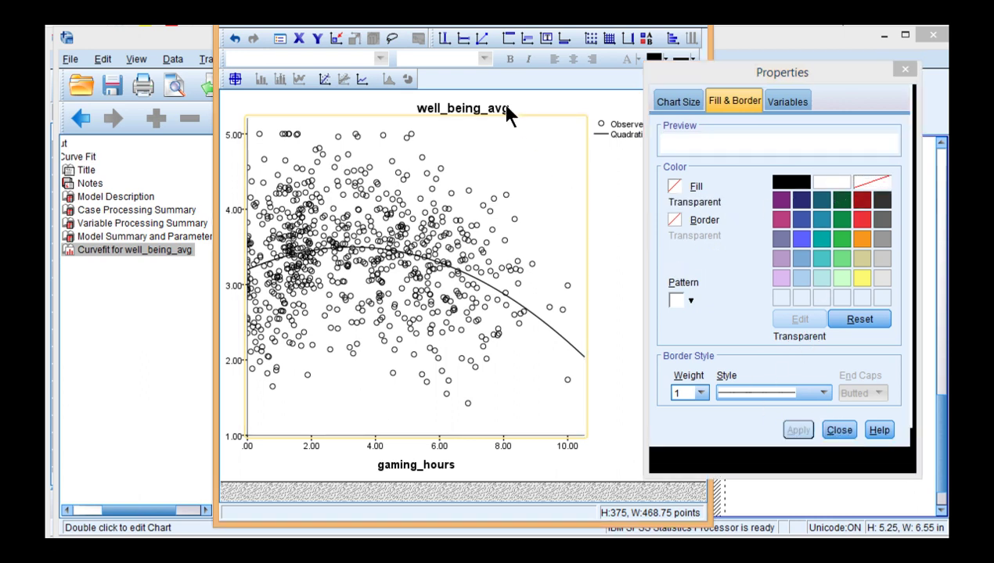
# Delete the chart title and set the y-axis labels to 0 decimal places.
pyautogui.press('Delete')
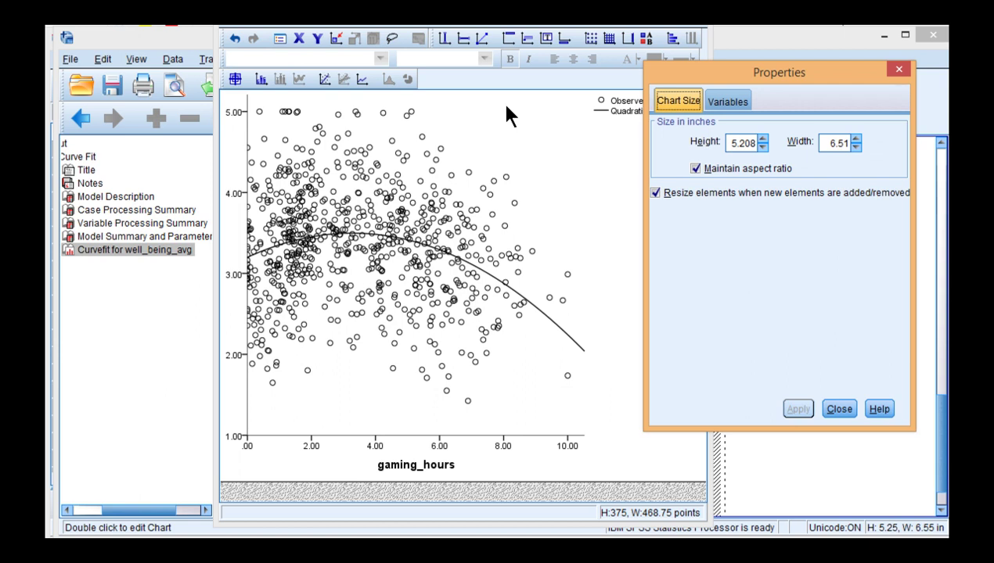
pyautogui.click(233, 193)
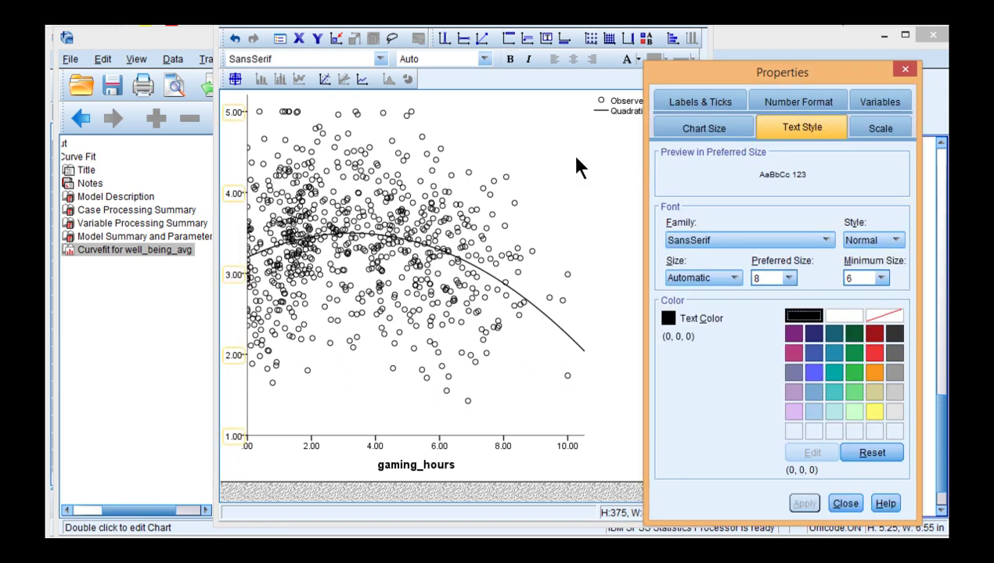
pyautogui.click(884, 130)
pyautogui.click(791, 104)
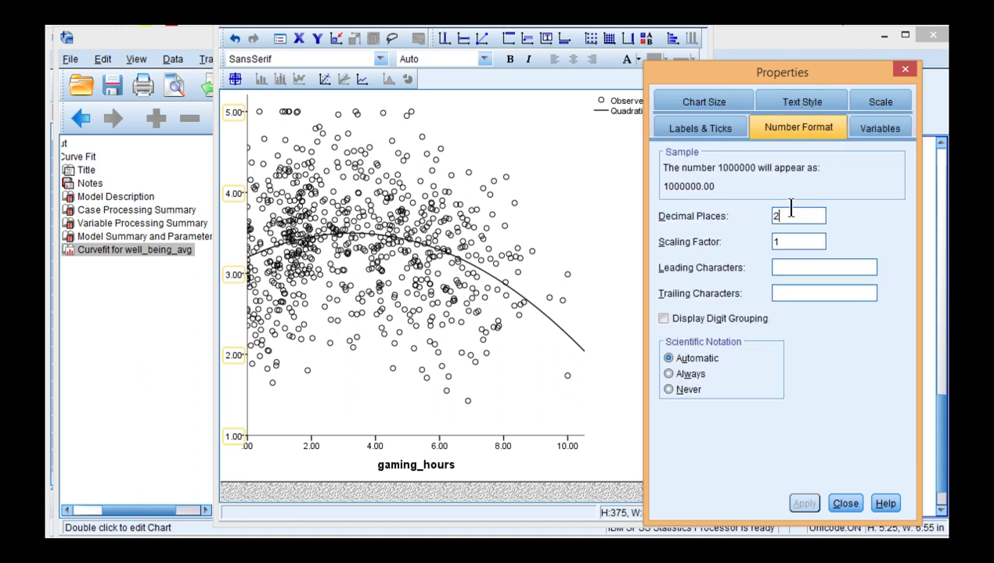
pyautogui.moveTo(790, 208); pyautogui.dragTo(767, 210)
pyautogui.write('0')
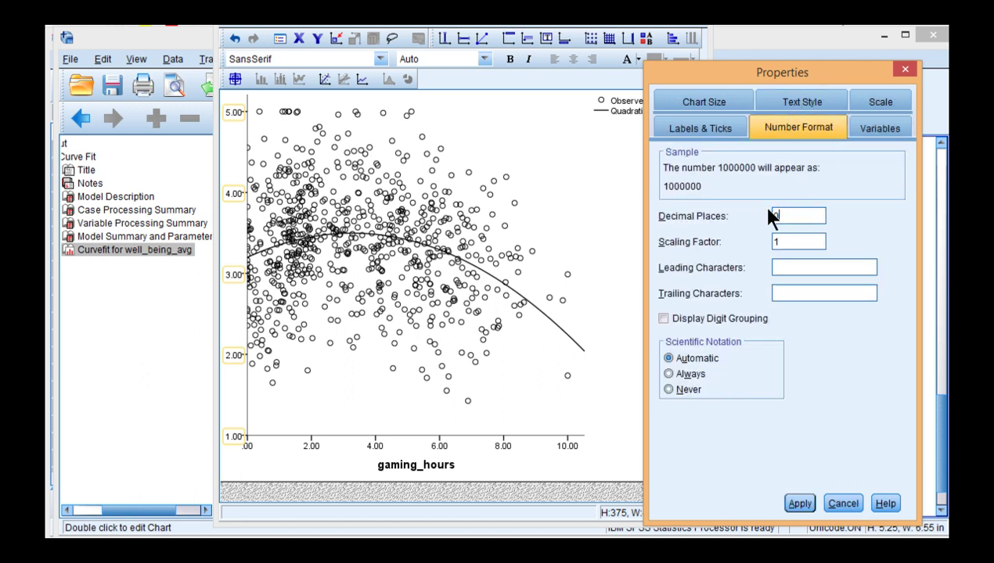
pyautogui.click(798, 502)
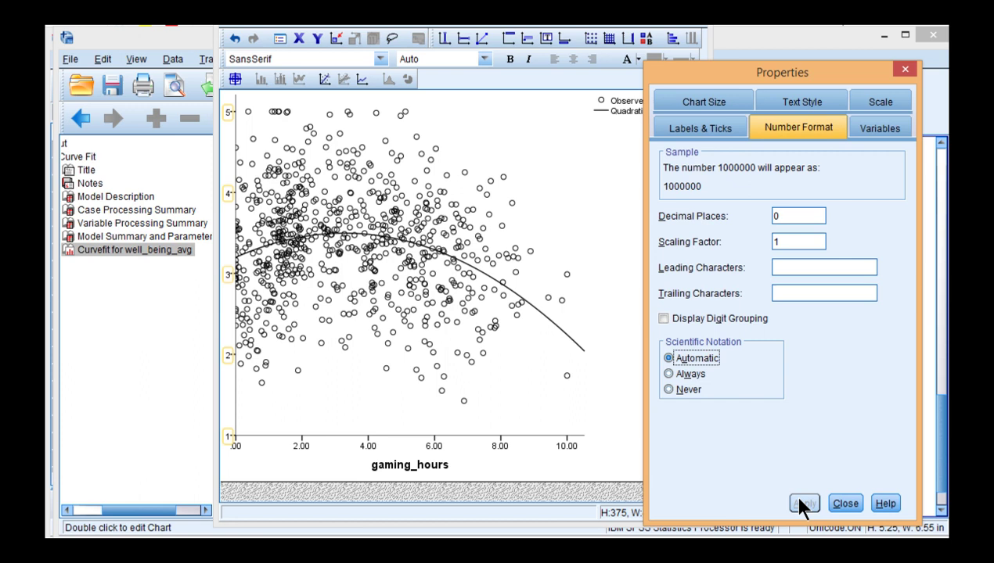
# Make the y-axis labels bold at size 12.
pyautogui.click(793, 102)
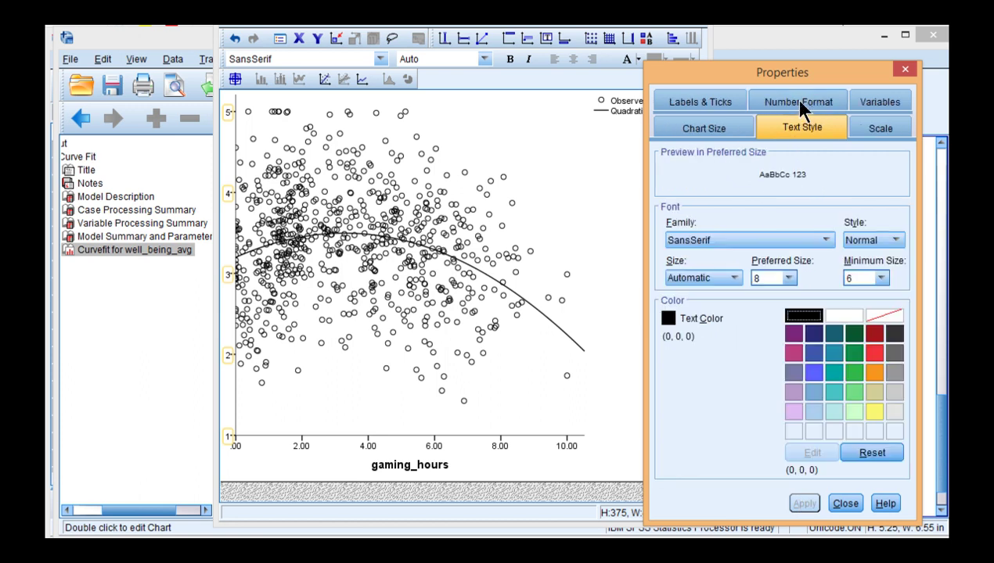
pyautogui.click(789, 279)
pyautogui.click(777, 336)
pyautogui.click(881, 239)
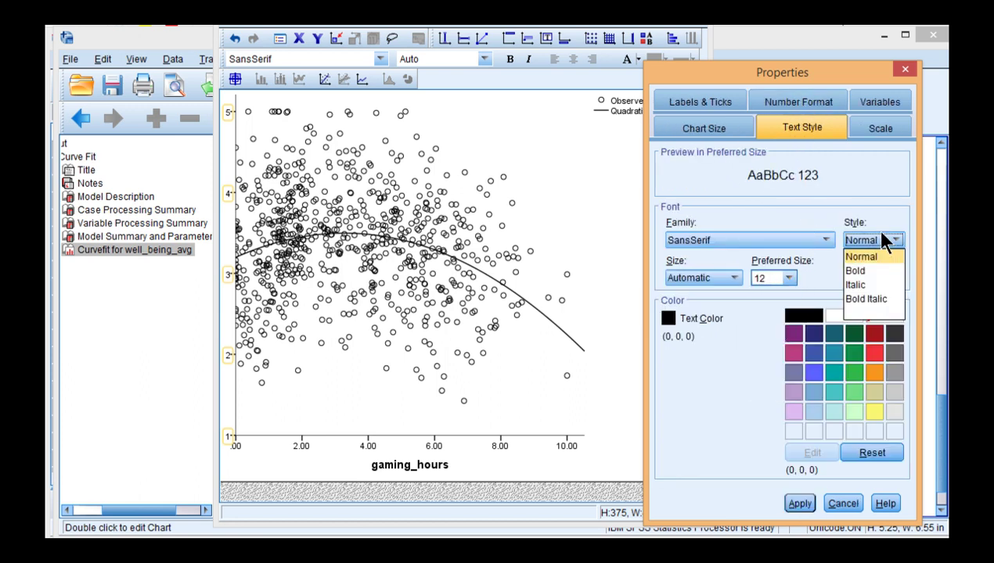
pyautogui.click(868, 274)
pyautogui.click(799, 503)
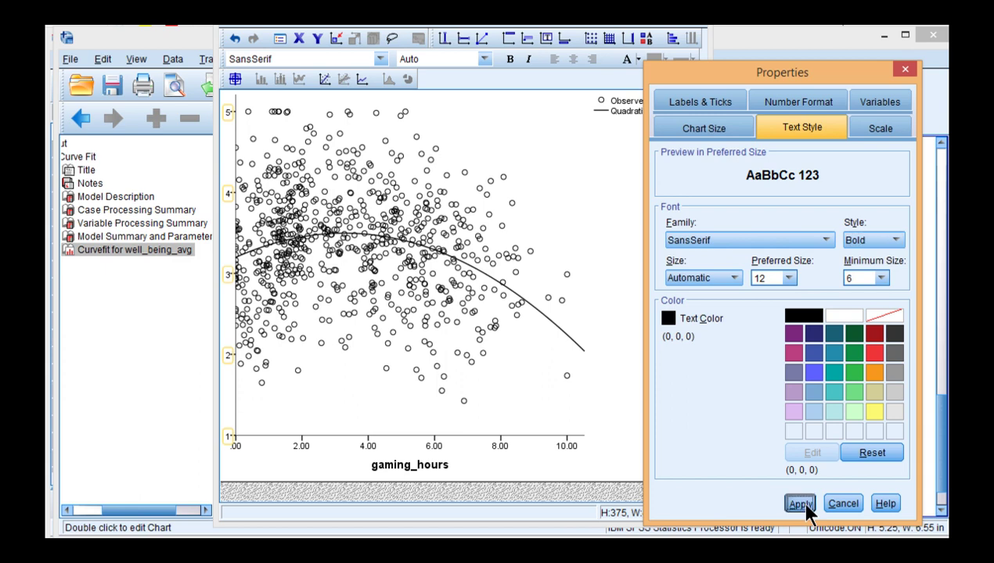
# Show the y-axis labels with 1 decimal place and a 0.5 major increment.
pyautogui.click(798, 102)
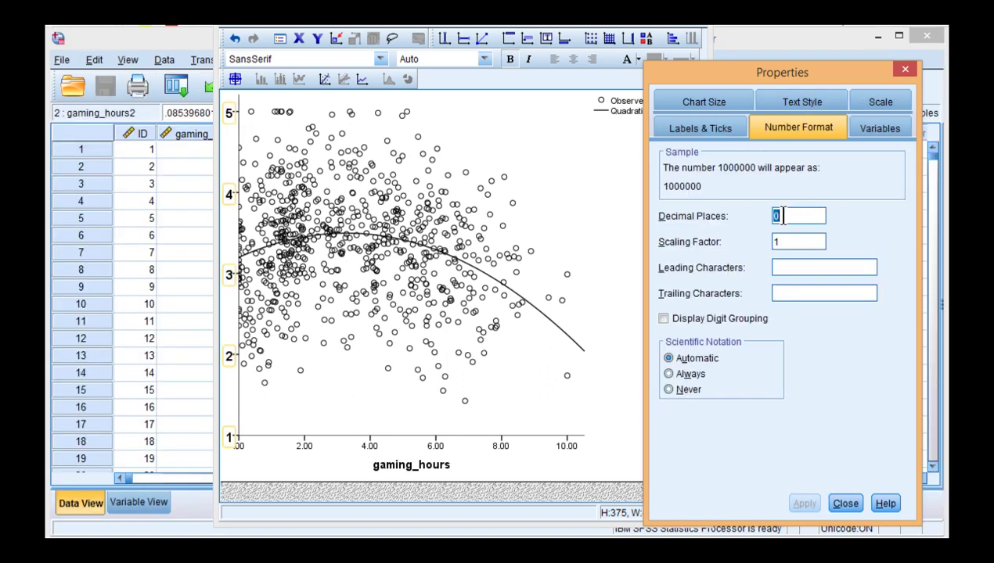
pyautogui.write('1')
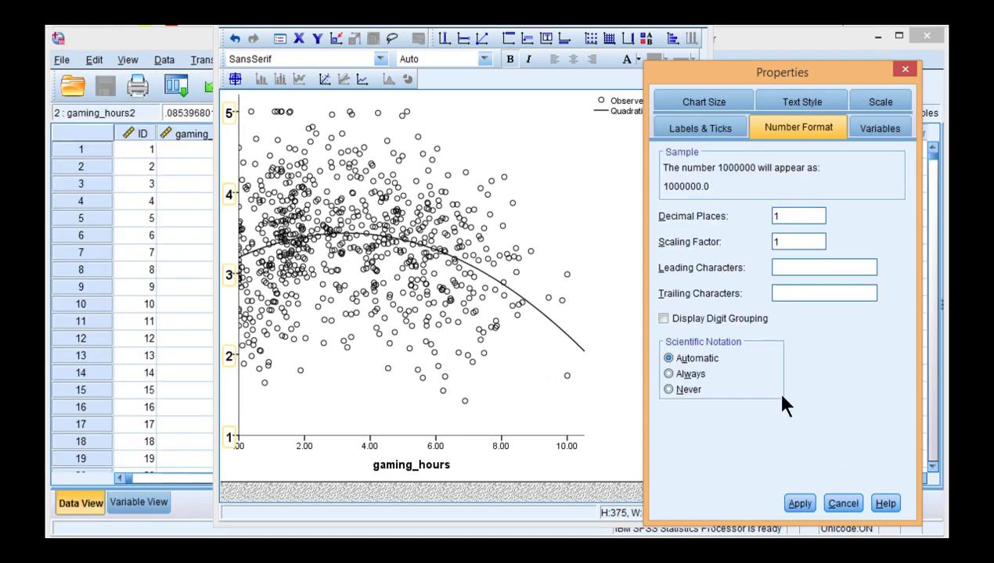
pyautogui.click(800, 503)
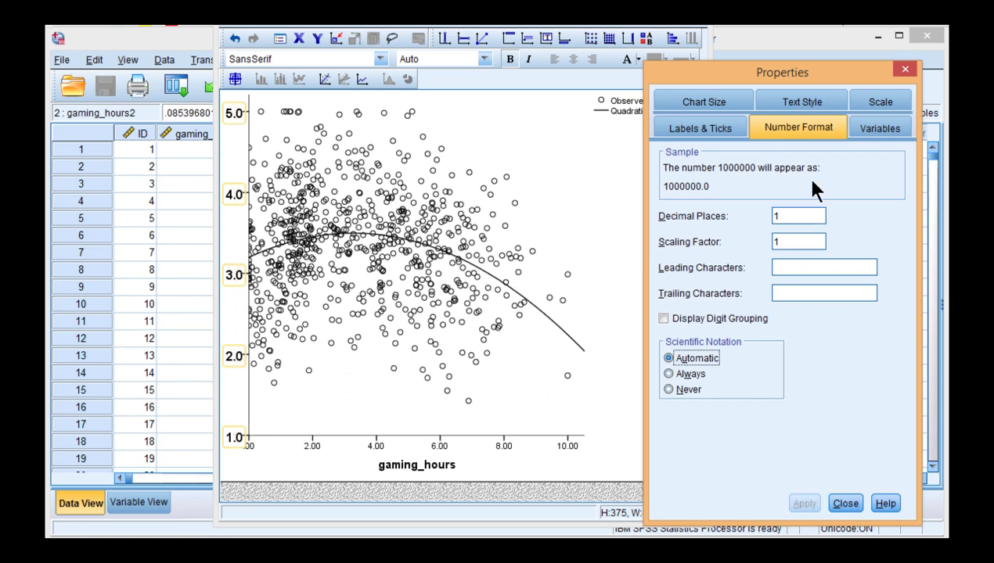
pyautogui.click(880, 100)
pyautogui.moveTo(787, 228); pyautogui.dragTo(766, 230)
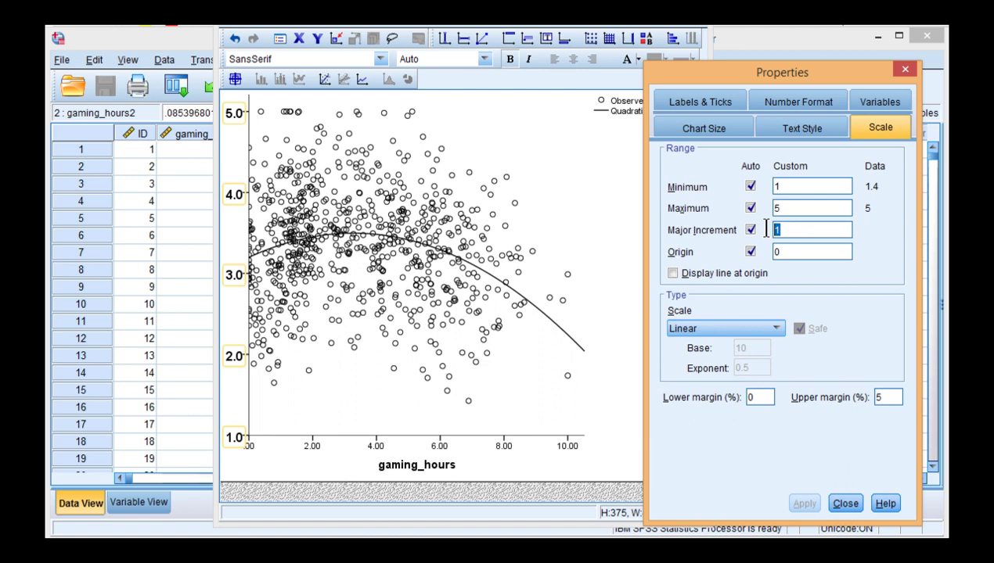
pyautogui.write('.5')
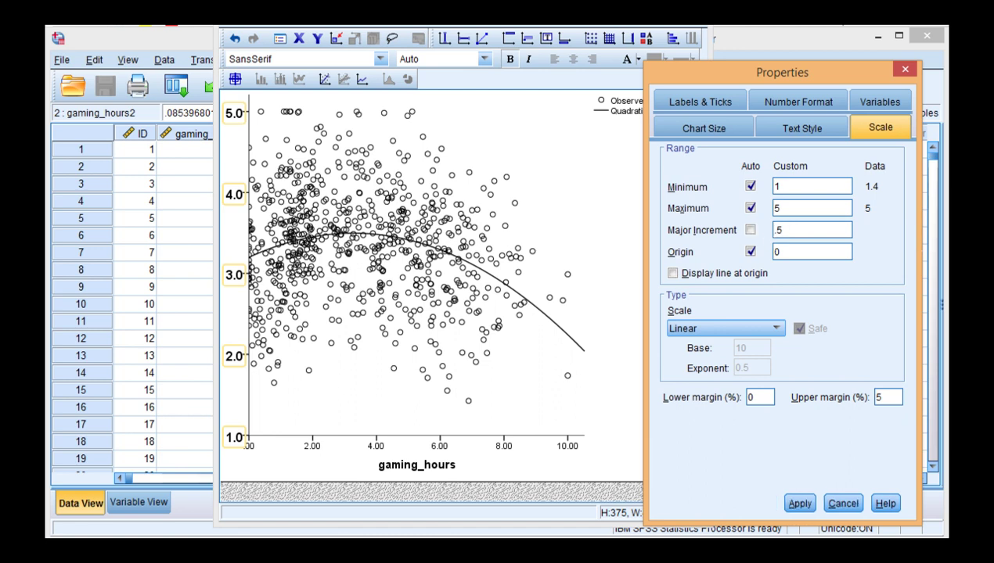
pyautogui.click(798, 494)
# Set the y-axis line weight to 1.
pyautogui.click(249, 126)
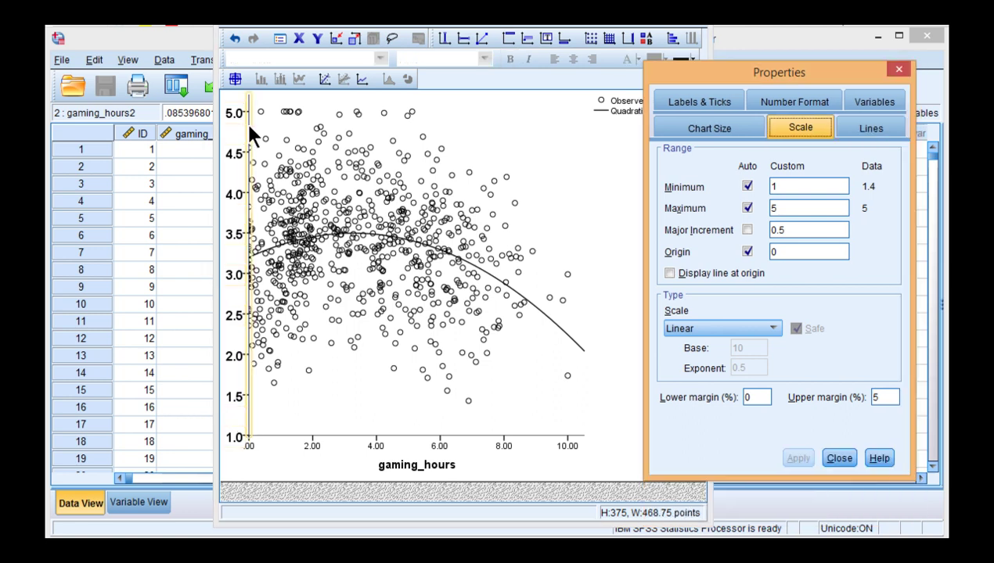
pyautogui.click(887, 133)
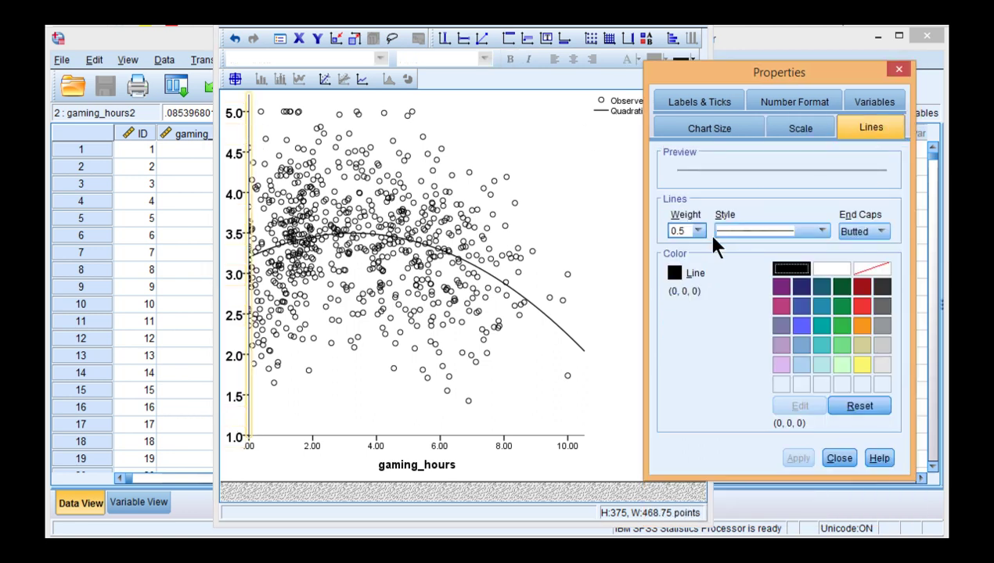
pyautogui.click(697, 230)
pyautogui.click(682, 254)
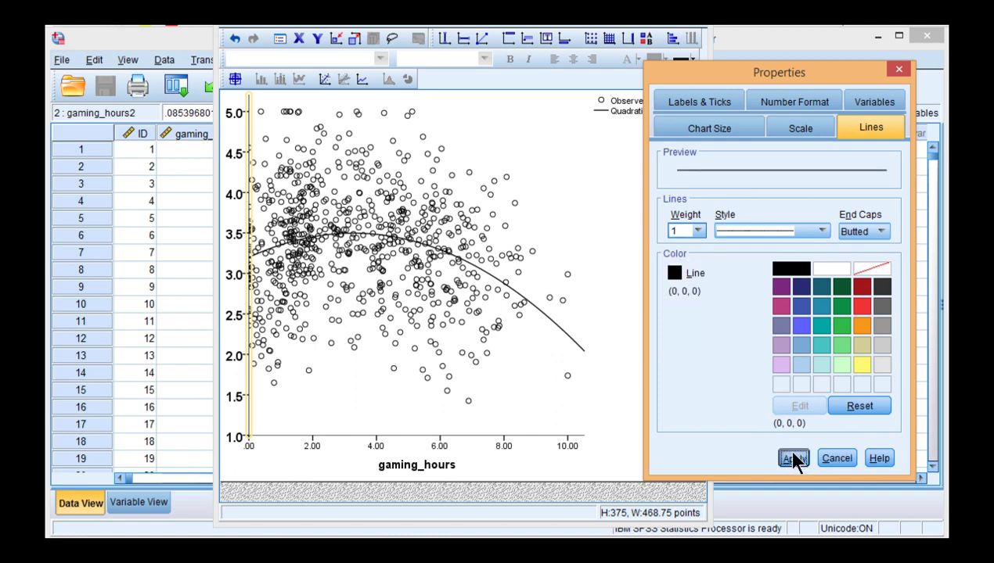
pyautogui.click(792, 457)
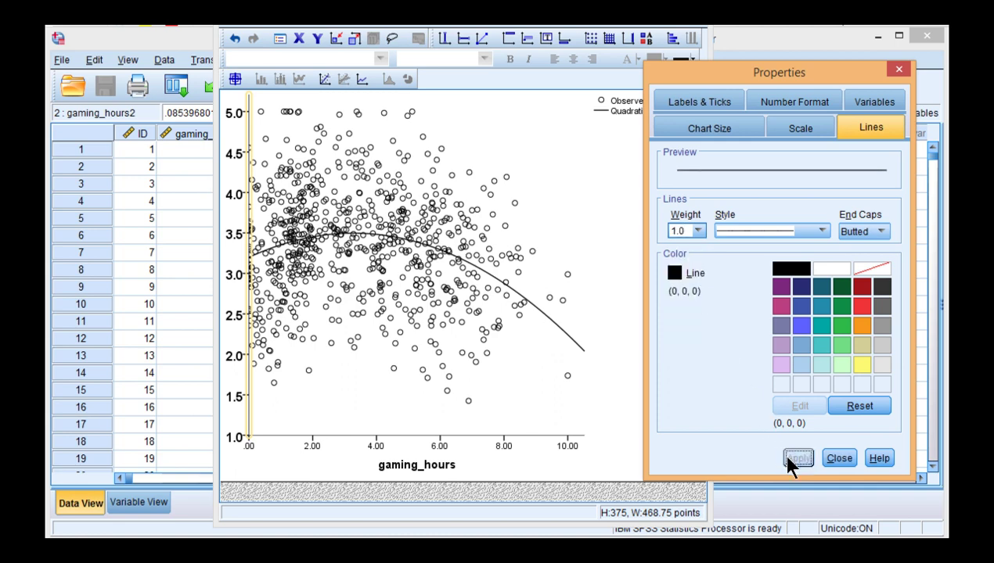
# Set the x-axis line weight to 1.
pyautogui.click(336, 435)
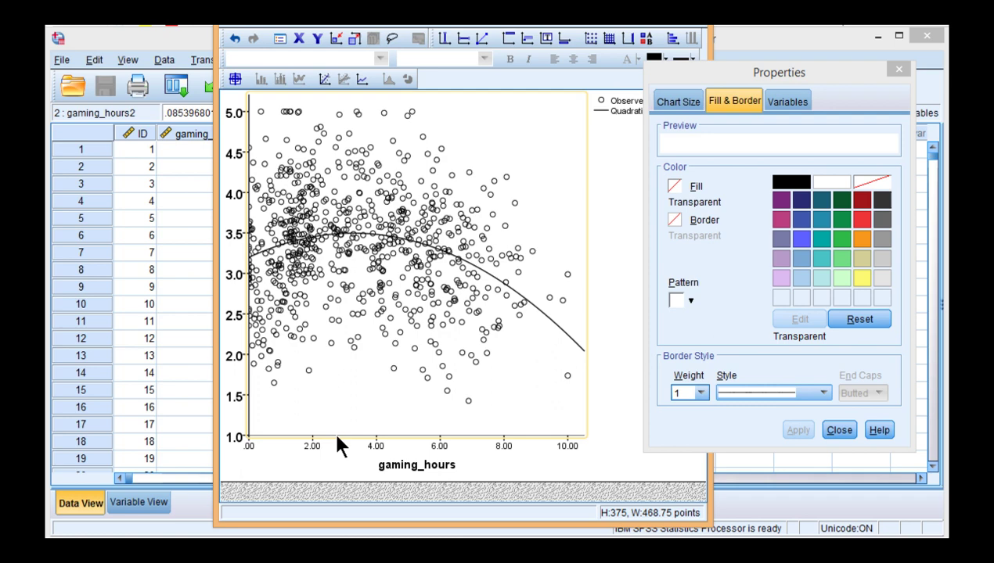
pyautogui.click(336, 436)
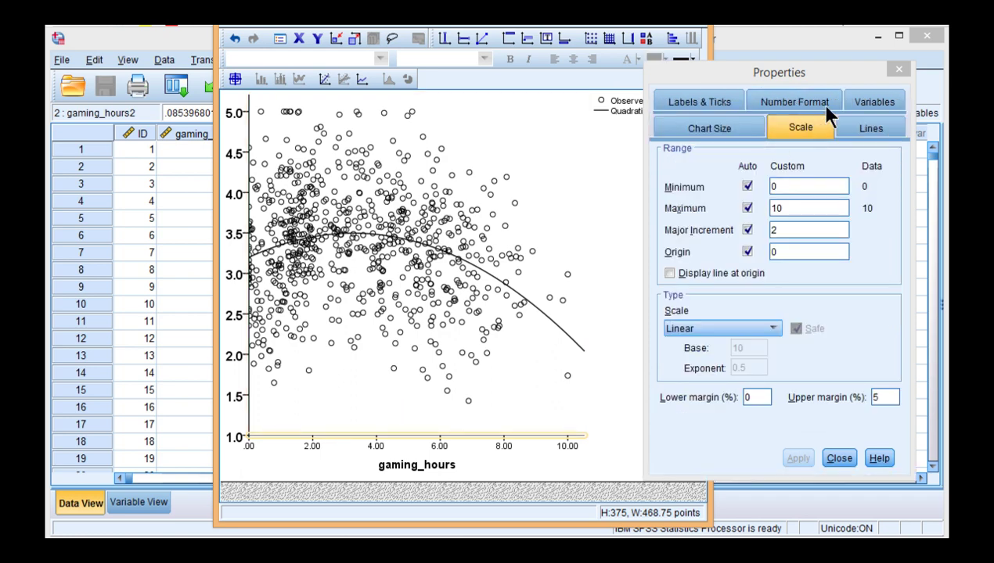
pyautogui.click(869, 127)
pyautogui.click(700, 231)
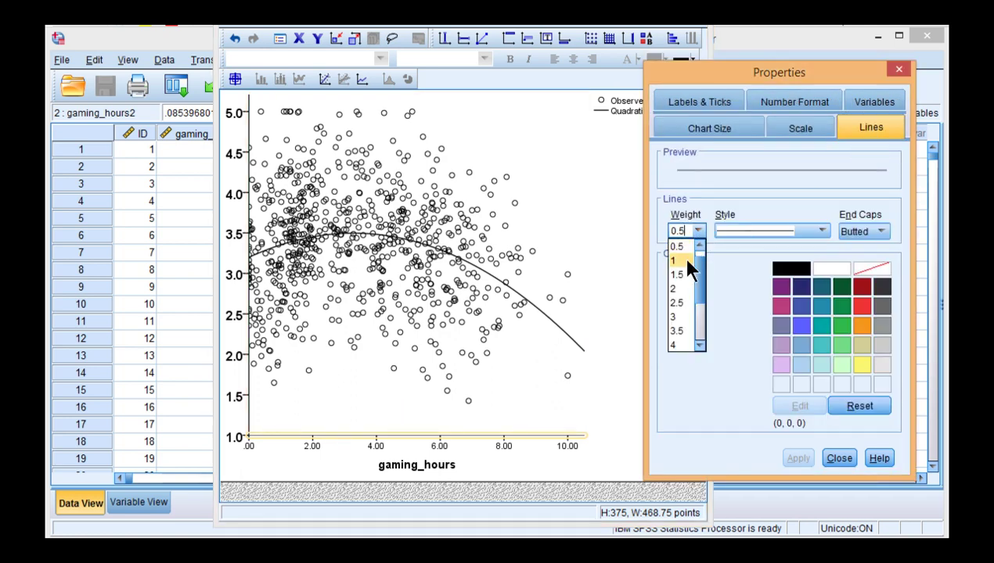
pyautogui.click(678, 260)
pyautogui.click(793, 459)
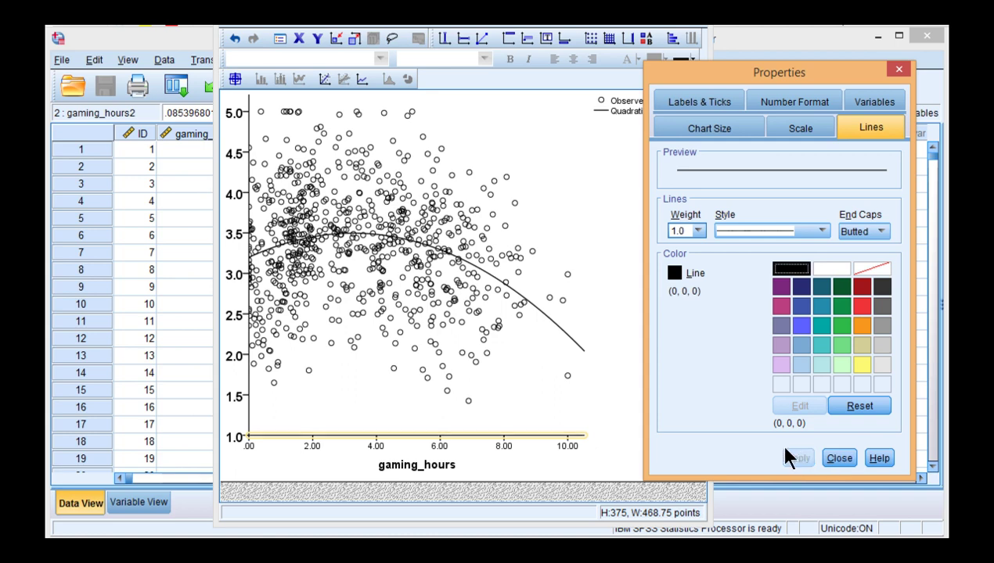
# Set the x-axis labels to 0 decimal places.
pyautogui.click(798, 129)
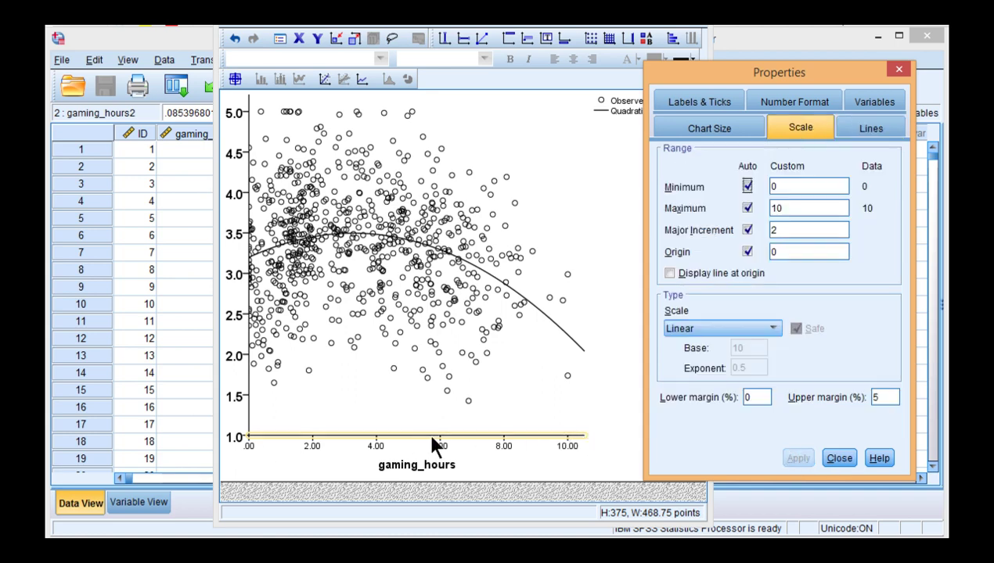
pyautogui.click(797, 104)
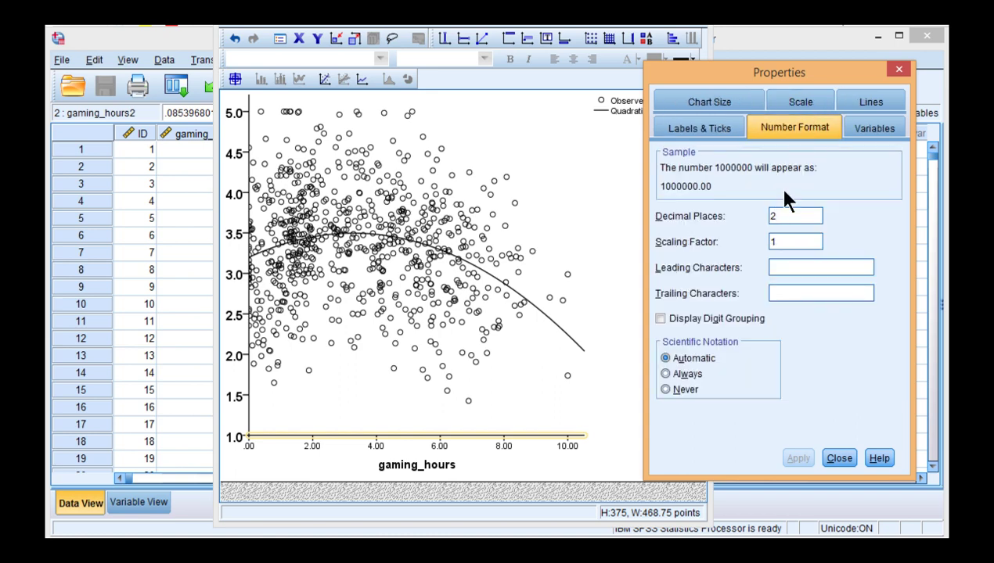
pyautogui.moveTo(792, 216); pyautogui.dragTo(752, 209)
pyautogui.write('0')
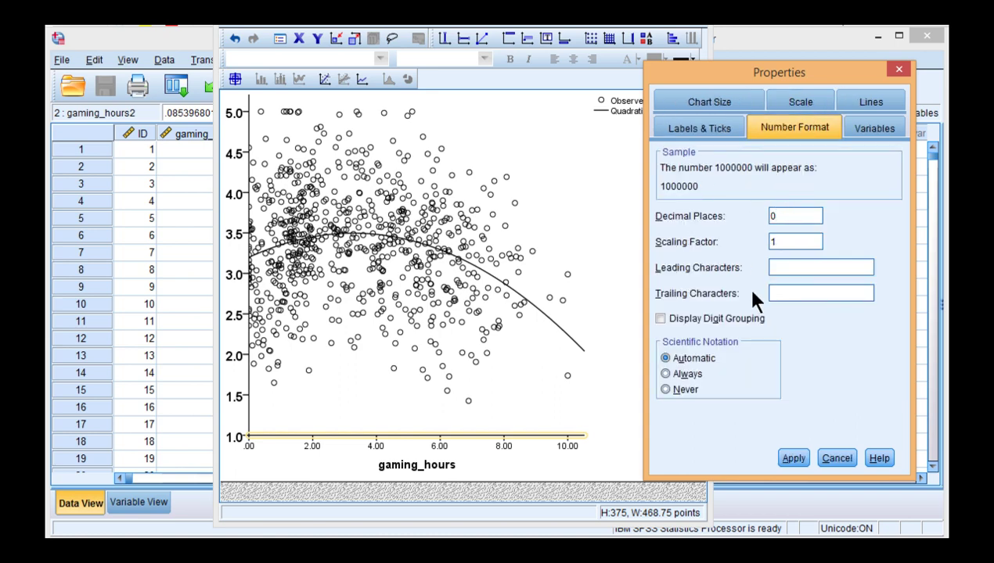
pyautogui.click(791, 457)
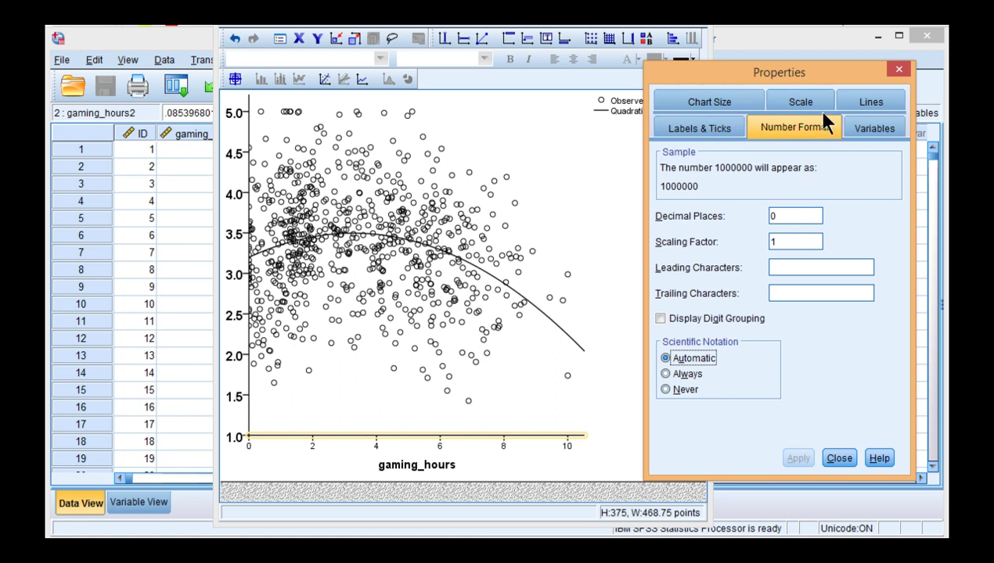
# Make the x-axis tick labels bold at size 12.
pyautogui.click(505, 447)
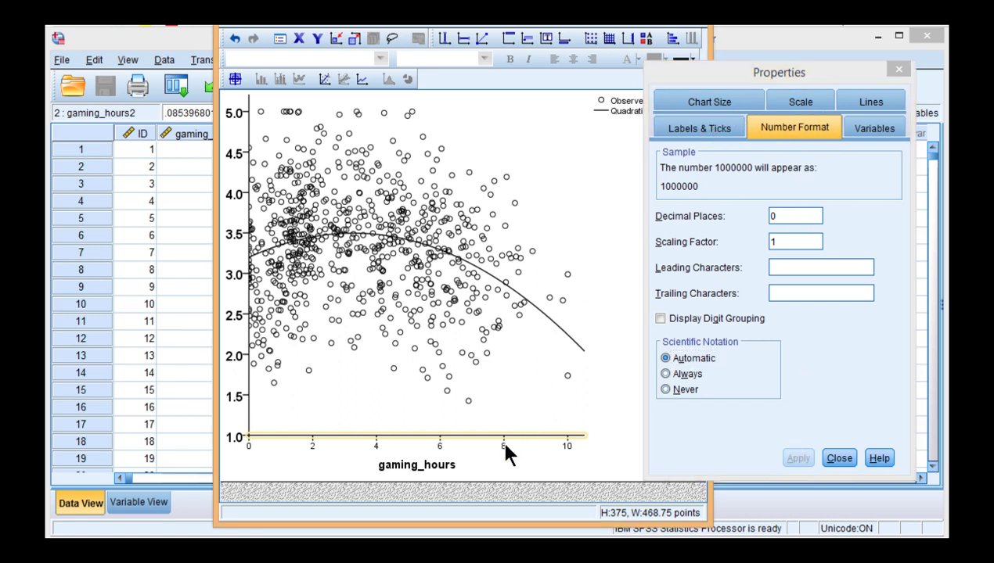
pyautogui.click(777, 273)
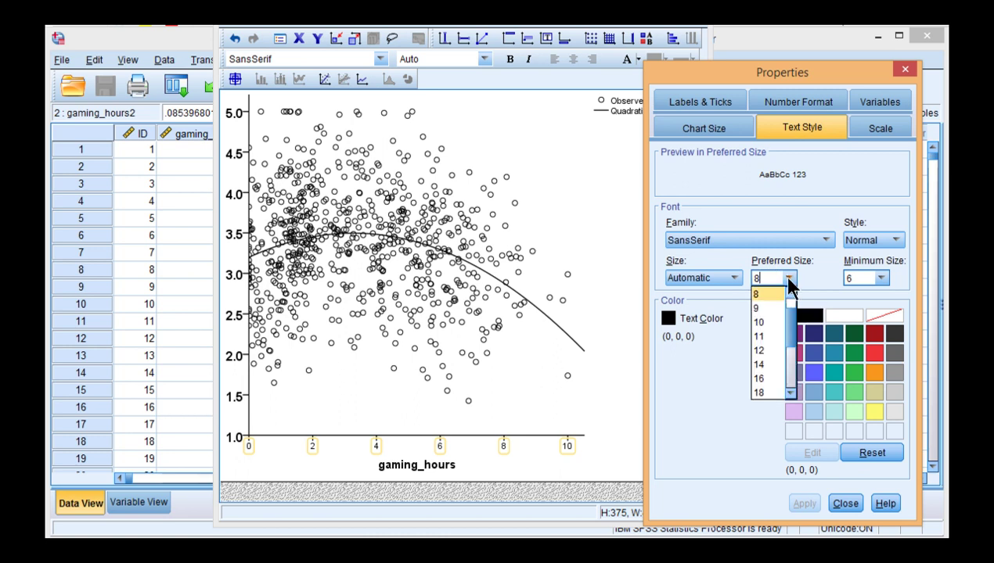
pyautogui.click(760, 347)
pyautogui.click(861, 242)
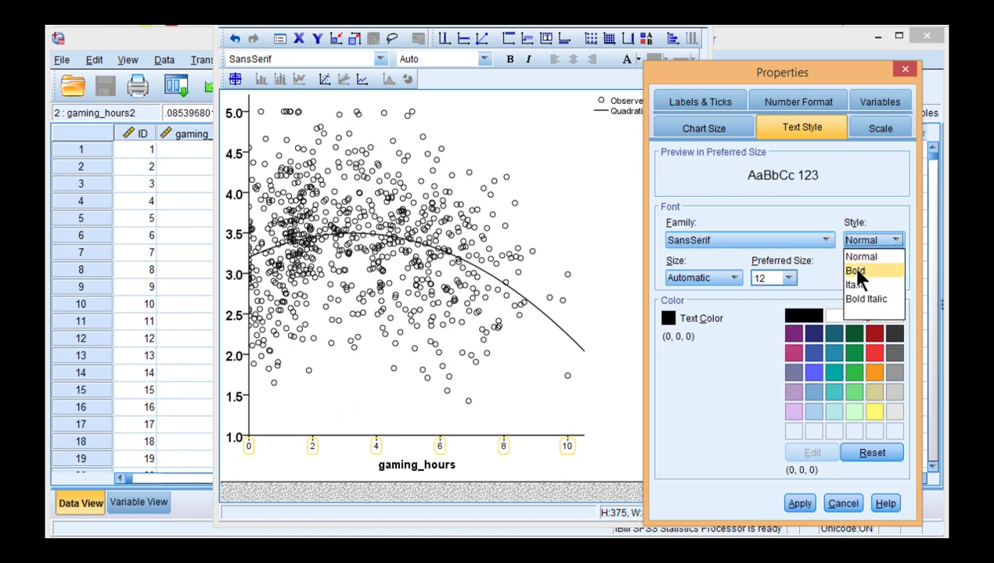
pyautogui.click(856, 271)
pyautogui.click(798, 504)
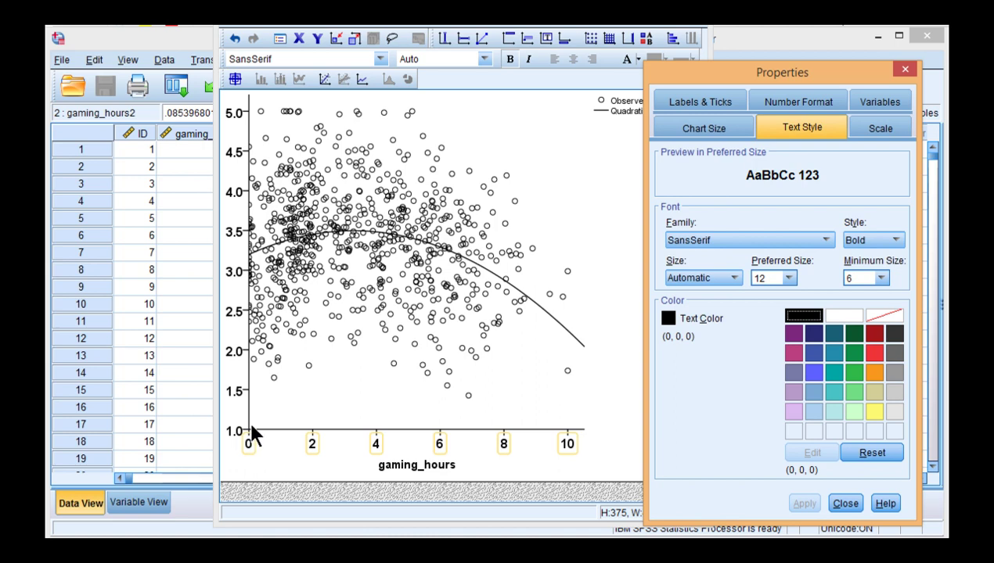
# Set the x-axis scale's lower margin to 5%.
pyautogui.click(880, 130)
pyautogui.click(754, 397)
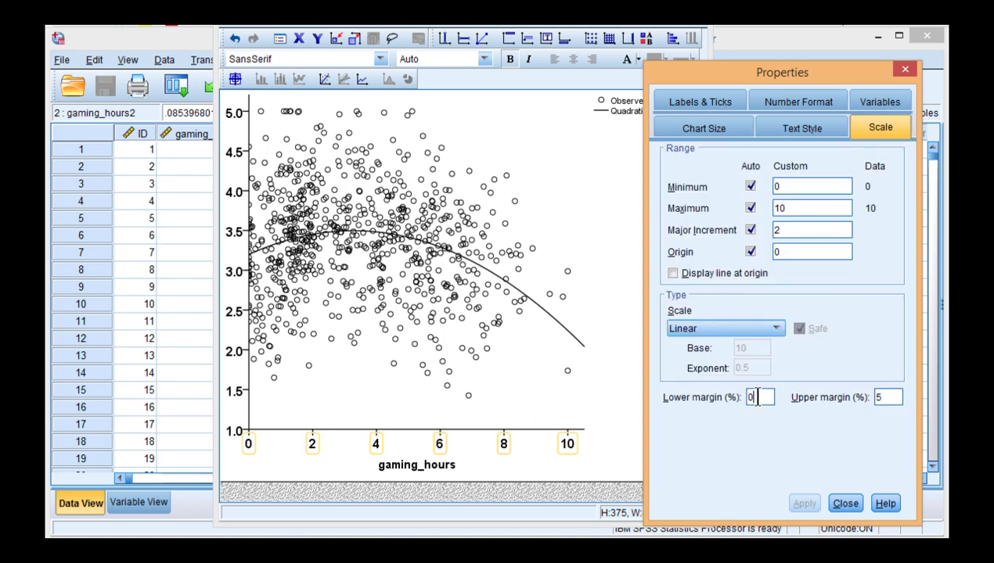
pyautogui.moveTo(757, 399); pyautogui.dragTo(738, 397)
pyautogui.write('5')
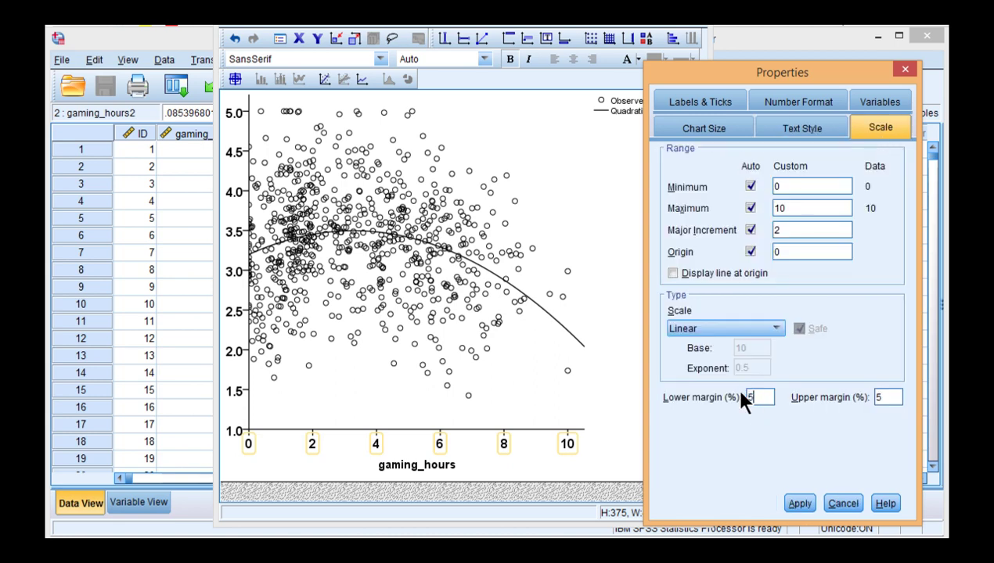
pyautogui.click(800, 505)
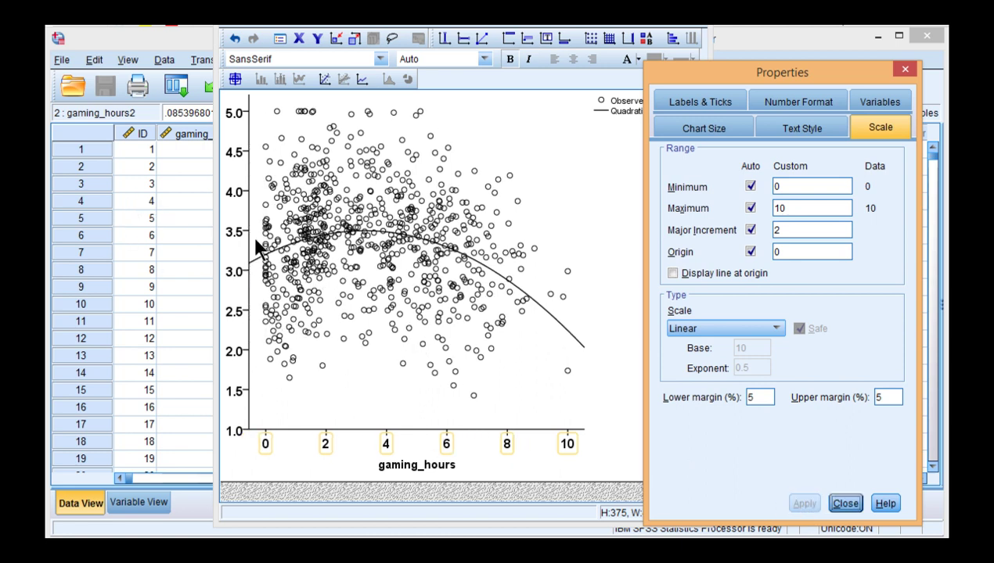
# Turn on Display axis title for the y-axis.
pyautogui.click(229, 233)
pyautogui.click(229, 232)
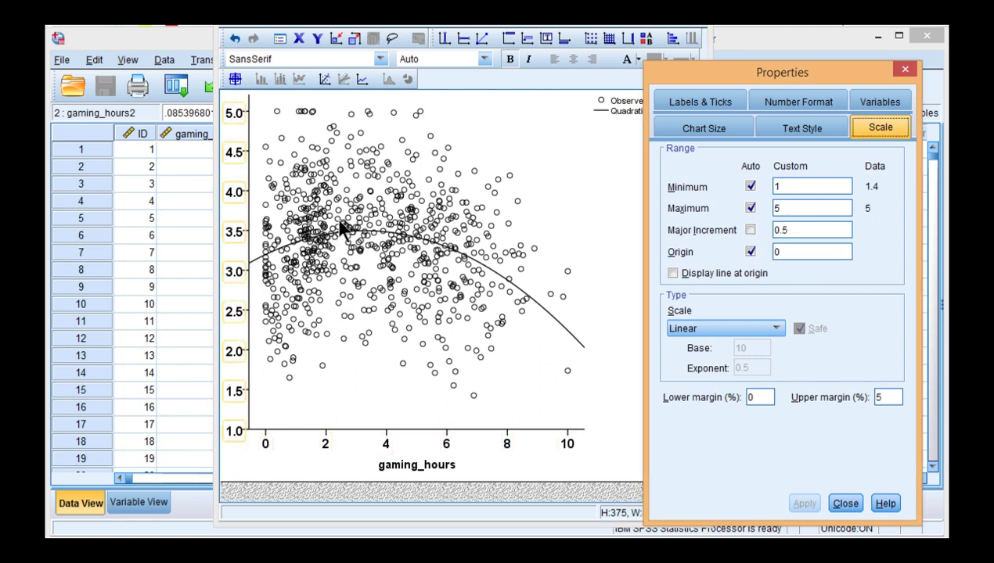
pyautogui.click(727, 102)
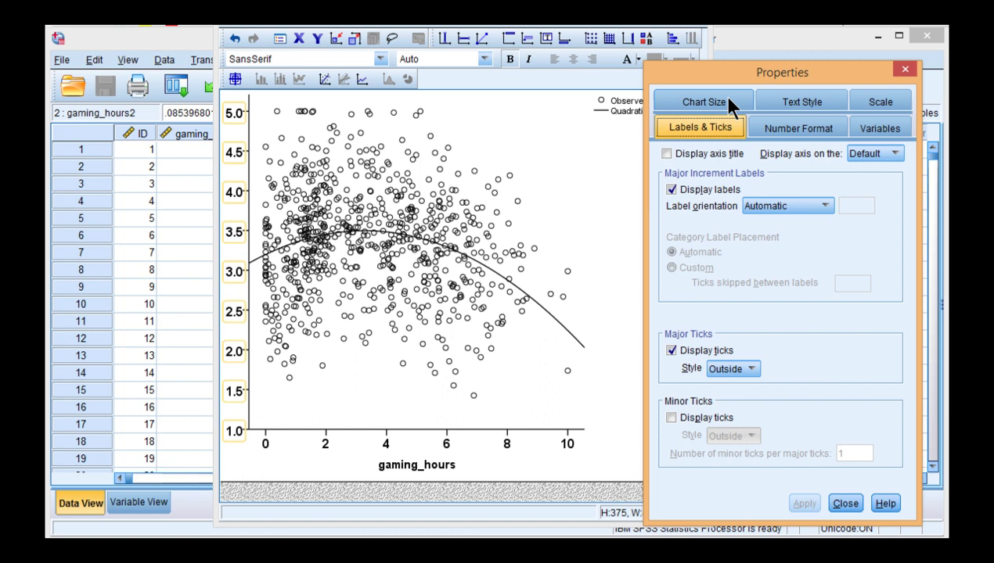
pyautogui.click(708, 155)
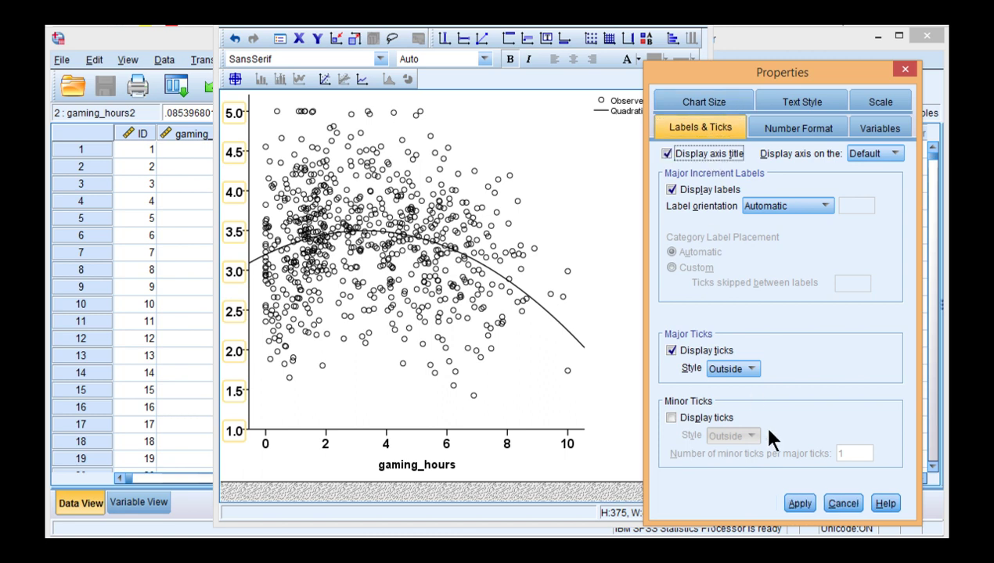
pyautogui.click(798, 502)
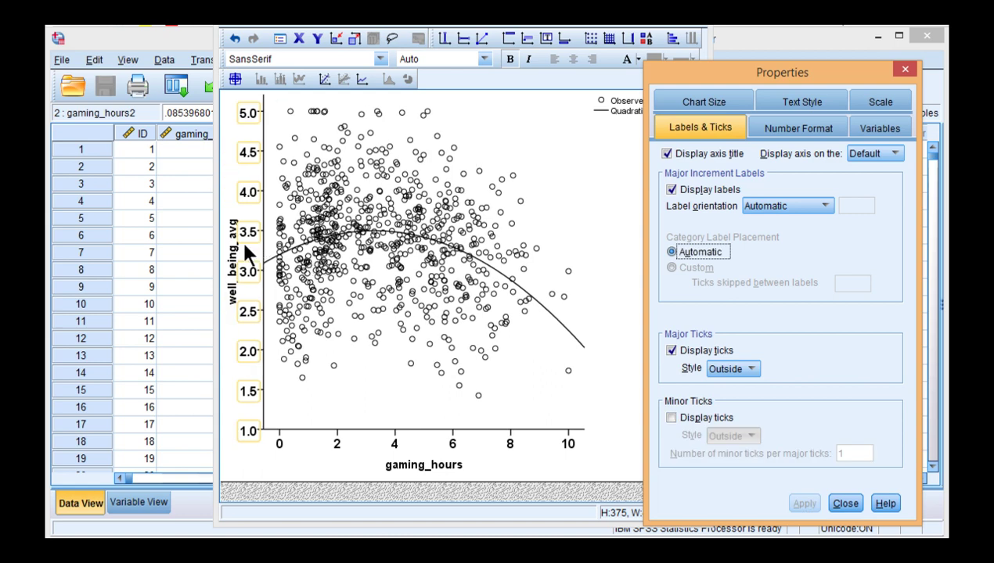
pyautogui.click(233, 252)
# Rename the vertical axis title from well_being_avg to 'Well-Being'.
pyautogui.click(233, 252)
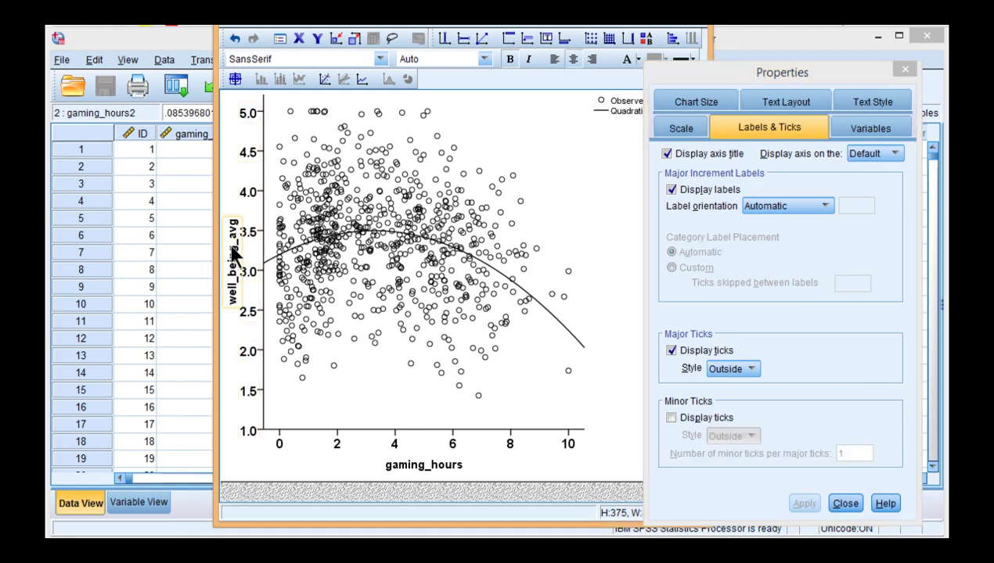
pyautogui.click(234, 252)
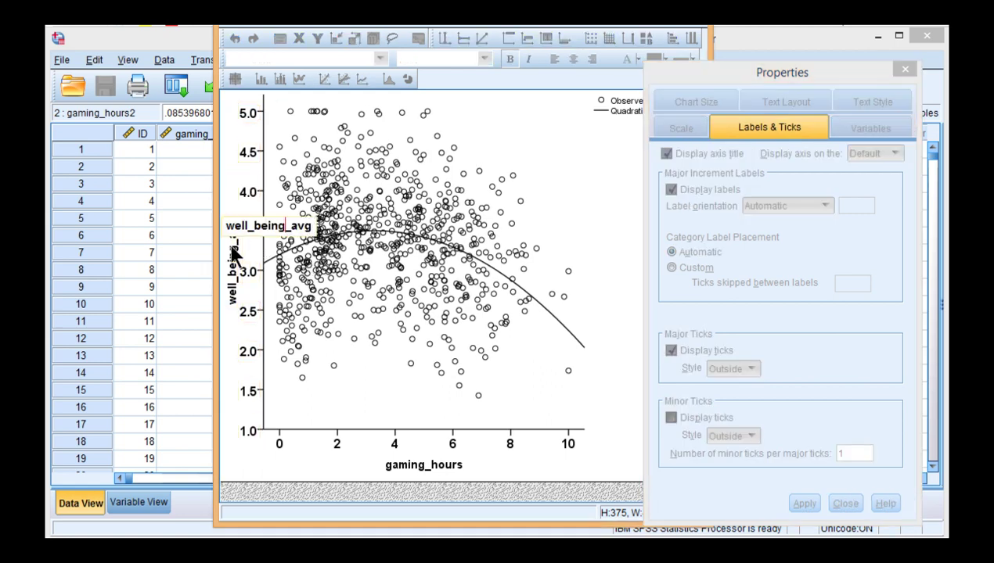
pyautogui.press('BackSpace')
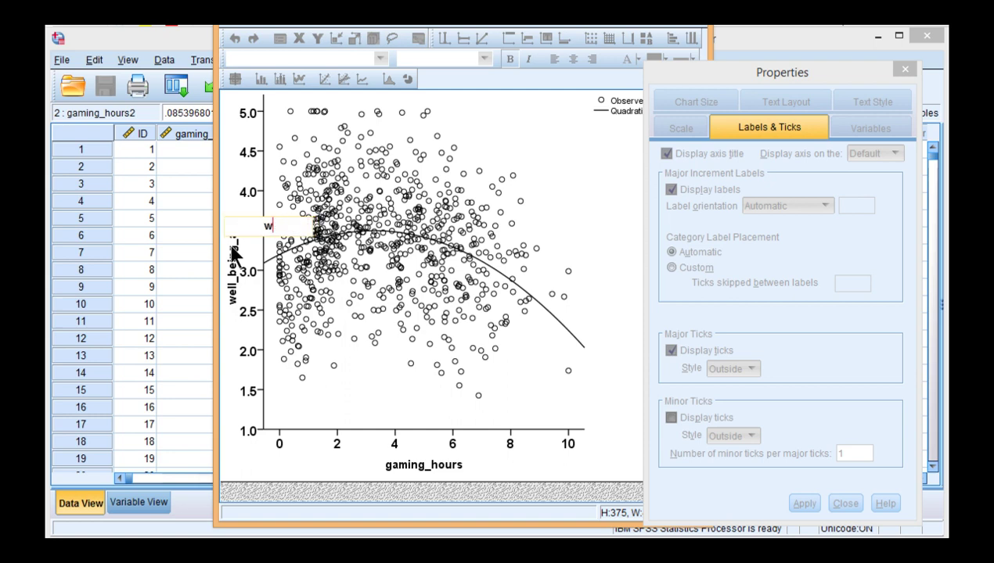
pyautogui.write('Well-Being')
pyautogui.press('Return')
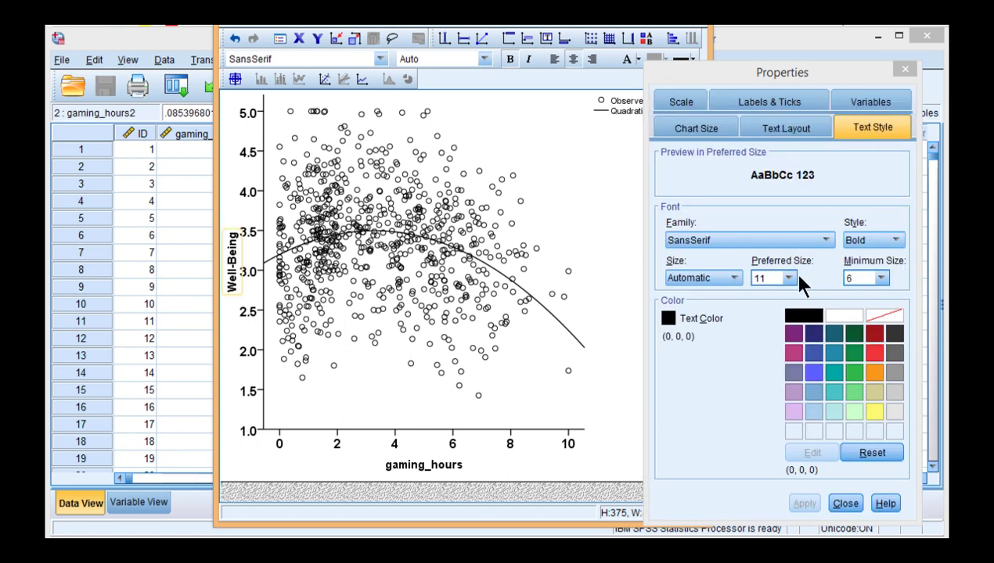
# Set the Well-Being title's preferred text size to 12.
pyautogui.click(789, 278)
pyautogui.click(769, 347)
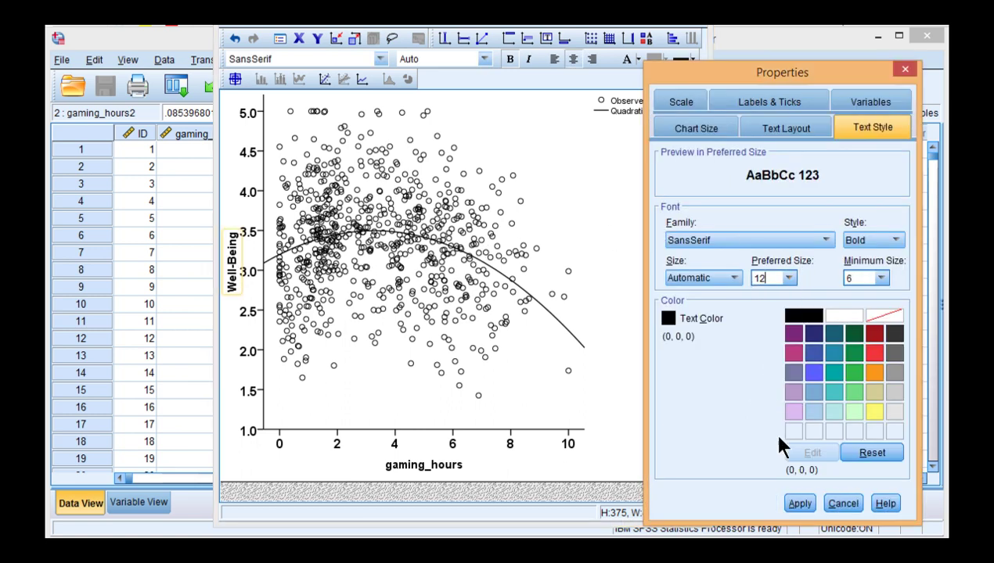
pyautogui.click(798, 504)
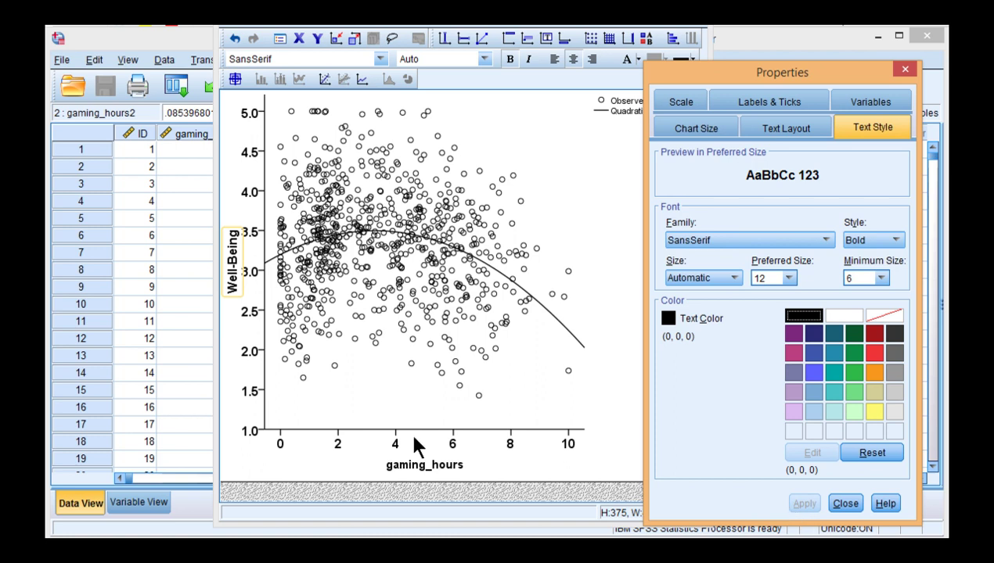
# Edit the horizontal axis title from gaming_hours to 'Video Gaming (Hours)'.
pyautogui.click(415, 479)
pyautogui.click(414, 472)
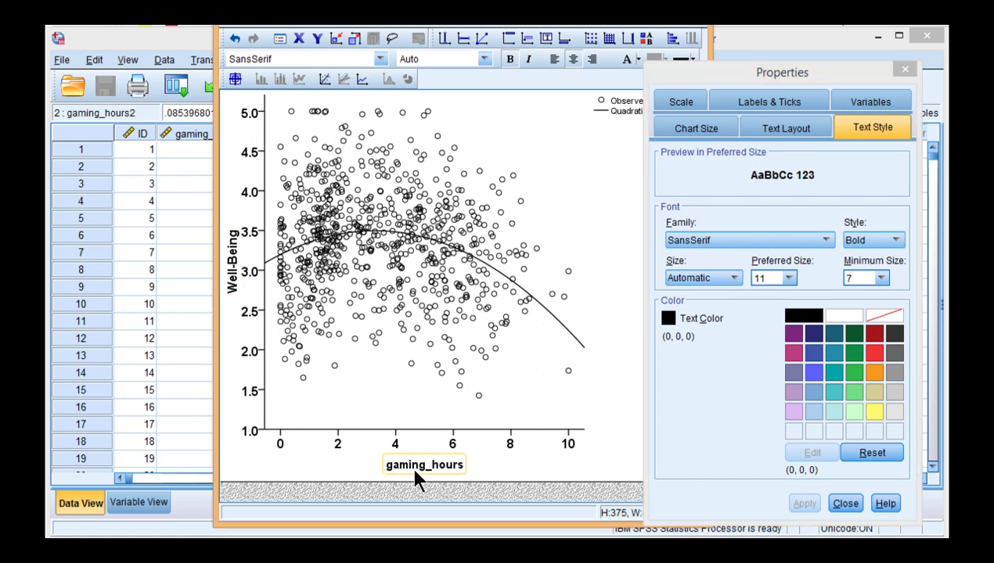
pyautogui.click(414, 472)
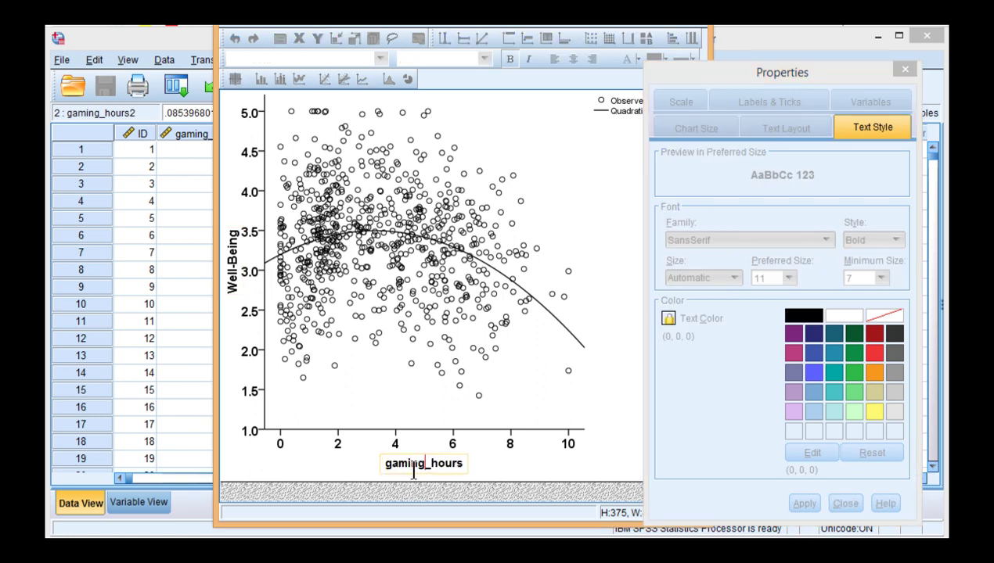
pyautogui.press('Right')
pyautogui.press('BackSpace')
pyautogui.press('Home')
pyautogui.write('Video')
pyautogui.press('Delete')
pyautogui.write('G')
pyautogui.press('Right')
pyautogui.press('Right')
pyautogui.press('Right')
pyautogui.press('Right')
pyautogui.press('Right')
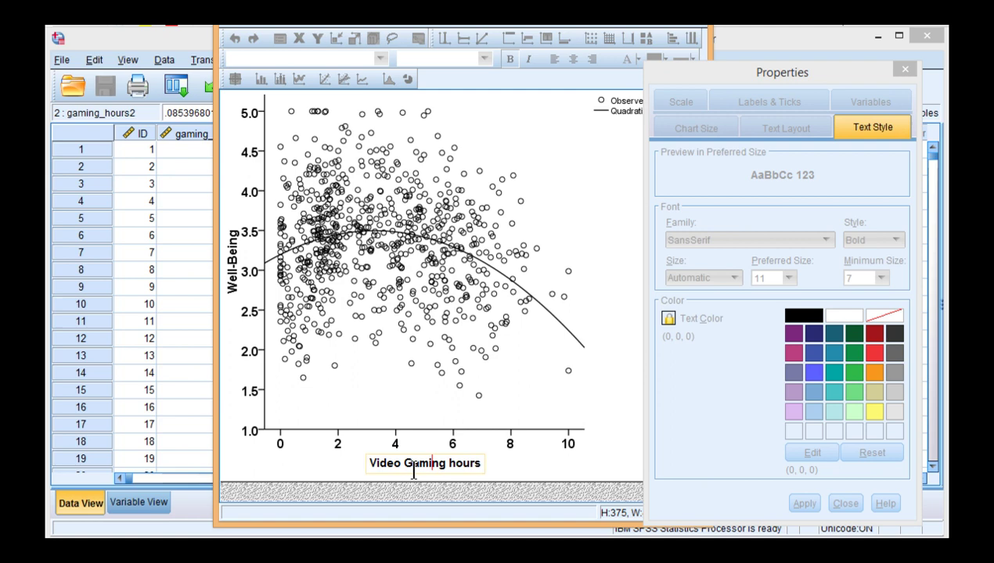
pyautogui.write('(')
pyautogui.press('Right')
pyautogui.press('Right')
pyautogui.press('Right')
pyautogui.press('Right')
pyautogui.write(')')
pyautogui.press('Left')
pyautogui.press('Left')
pyautogui.press('Left')
pyautogui.press('Left')
pyautogui.press('Left')
pyautogui.press('Left')
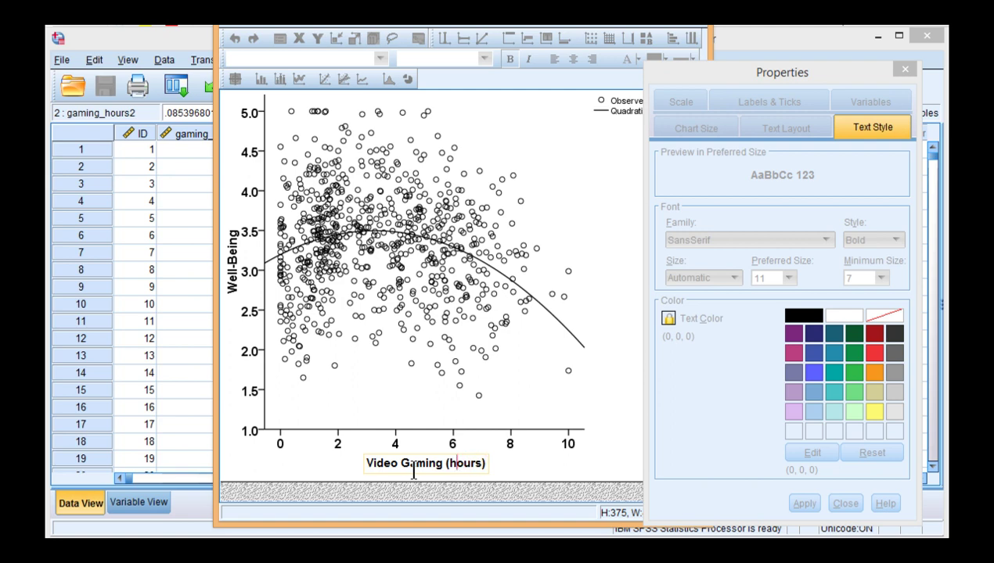
pyautogui.press('Delete')
pyautogui.write('H')
# Finish the horizontal axis title and delete the chart legend.
pyautogui.click(395, 395)
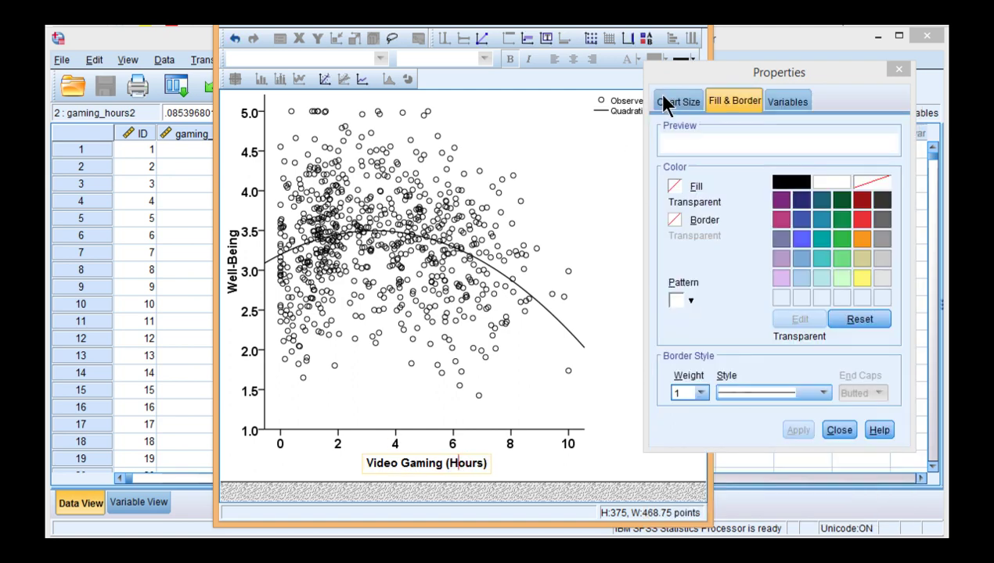
pyautogui.click(898, 69)
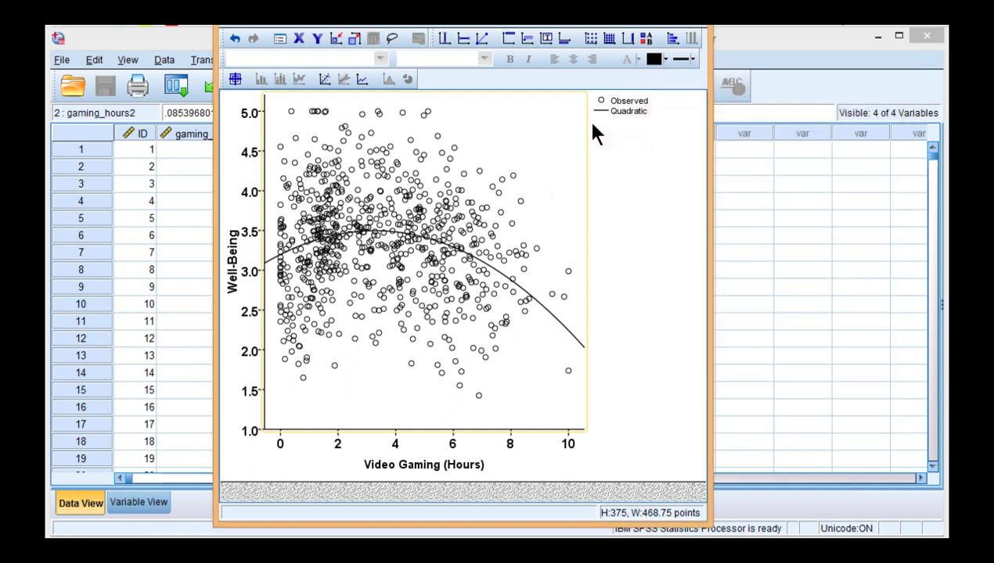
pyautogui.click(629, 123)
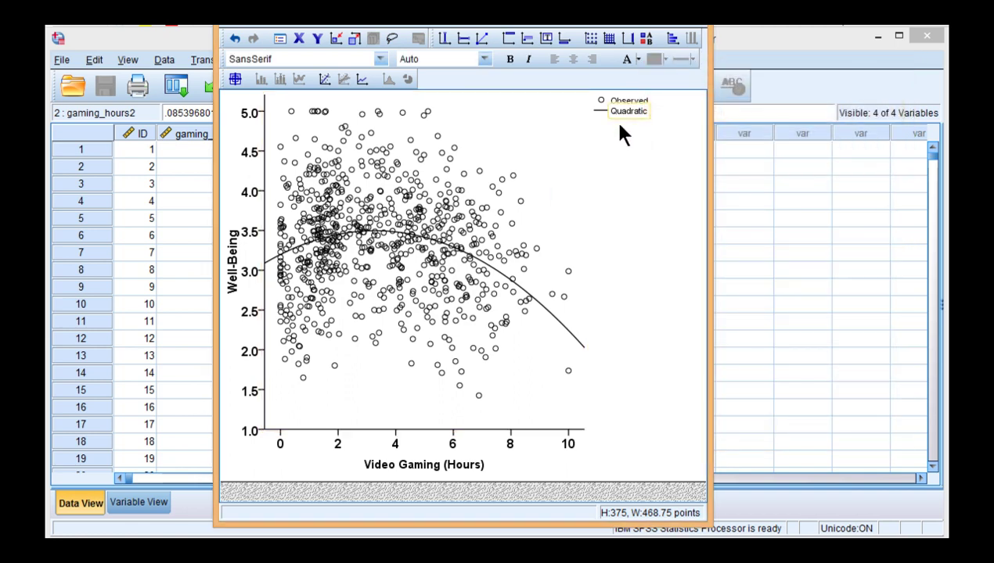
pyautogui.click(628, 127)
pyautogui.click(627, 125)
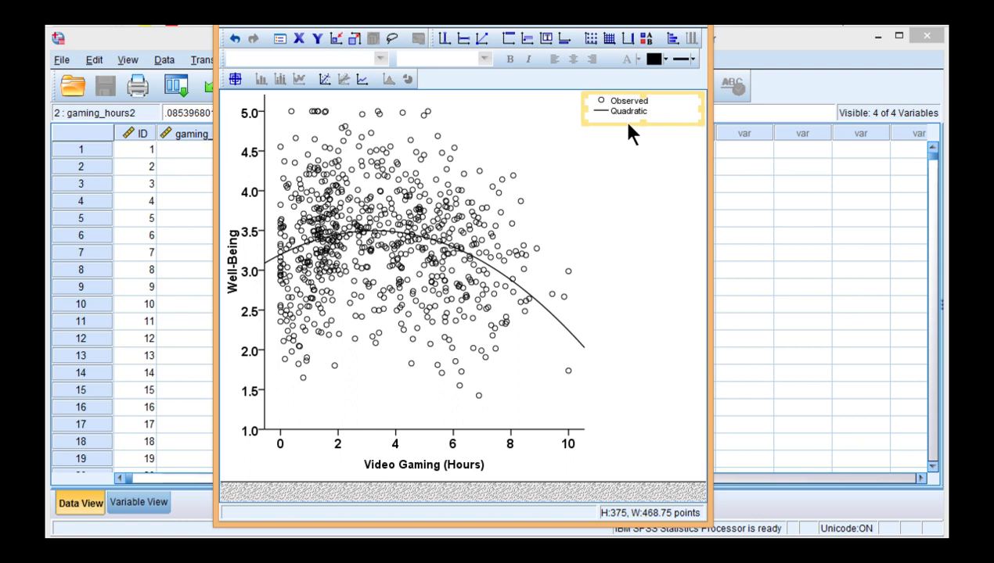
pyautogui.press('Delete')
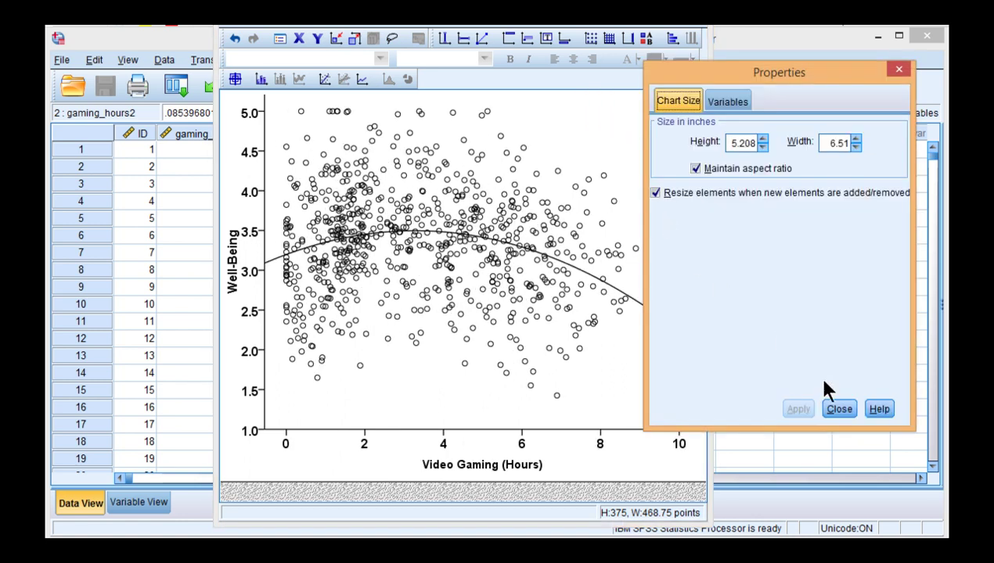
# Unlock the aspect ratio, set the chart width to 5.208 inches, and close the Chart Editor.
pyautogui.click(768, 167)
pyautogui.click(821, 144)
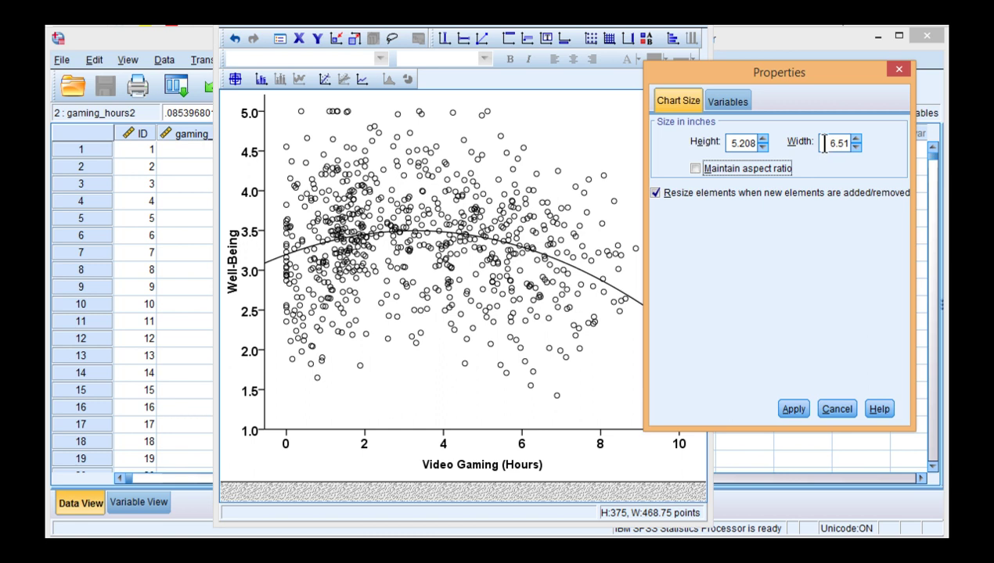
pyautogui.moveTo(820, 143); pyautogui.dragTo(851, 144)
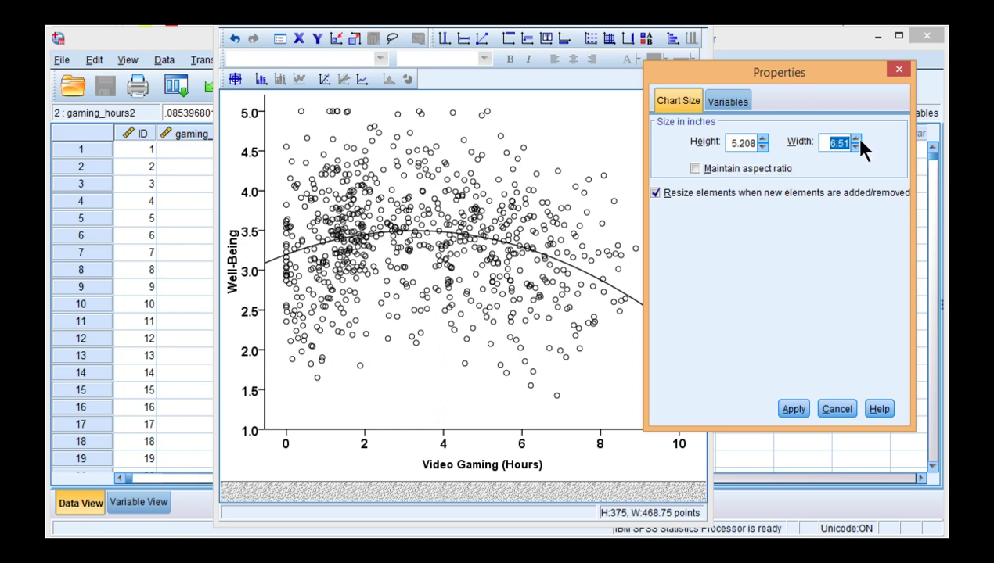
pyautogui.write('5.208')
pyautogui.click(793, 409)
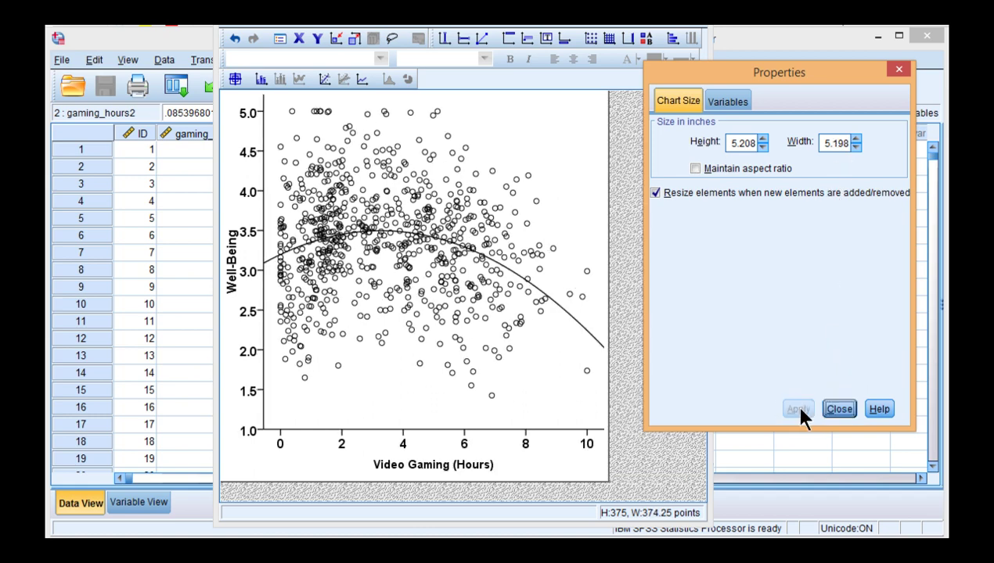
pyautogui.click(838, 409)
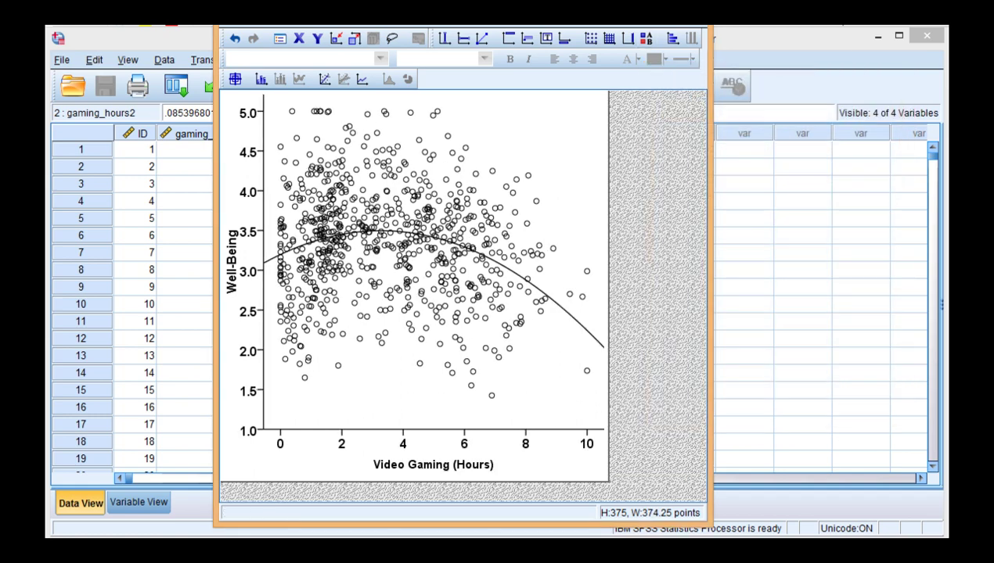
pyautogui.hotkey('alt', 'F4')
# Reopen the curve-fit chart and lower its height slightly to about 324 by 323 points.
pyautogui.hotkey('alt', 'Tab')
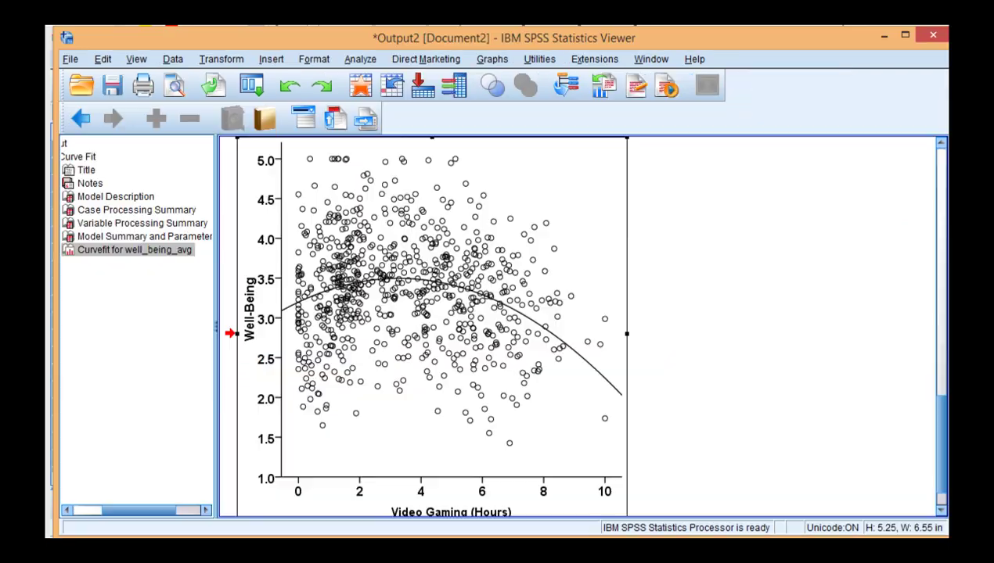
pyautogui.click(757, 285)
pyautogui.click(501, 286)
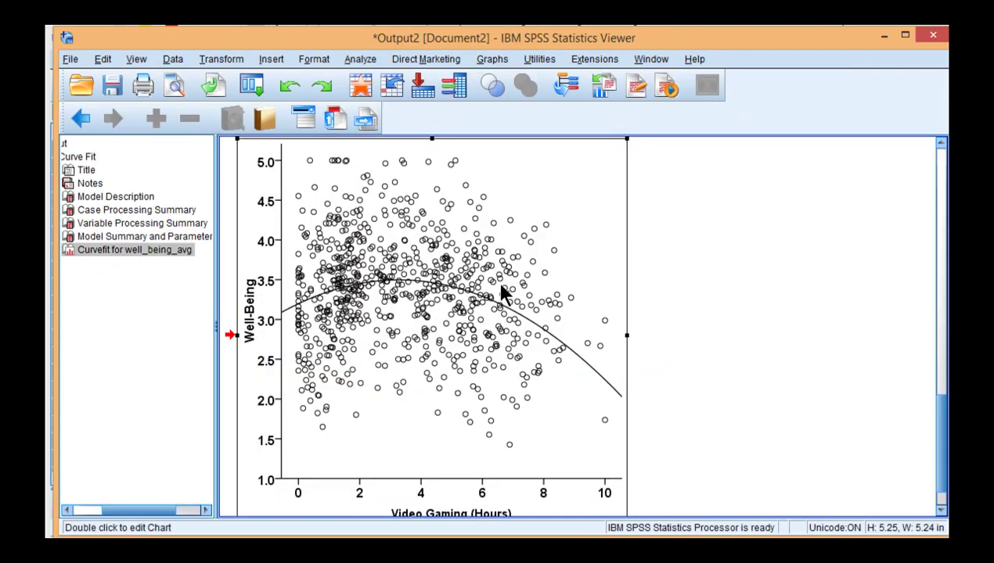
pyautogui.doubleClick(501, 294)
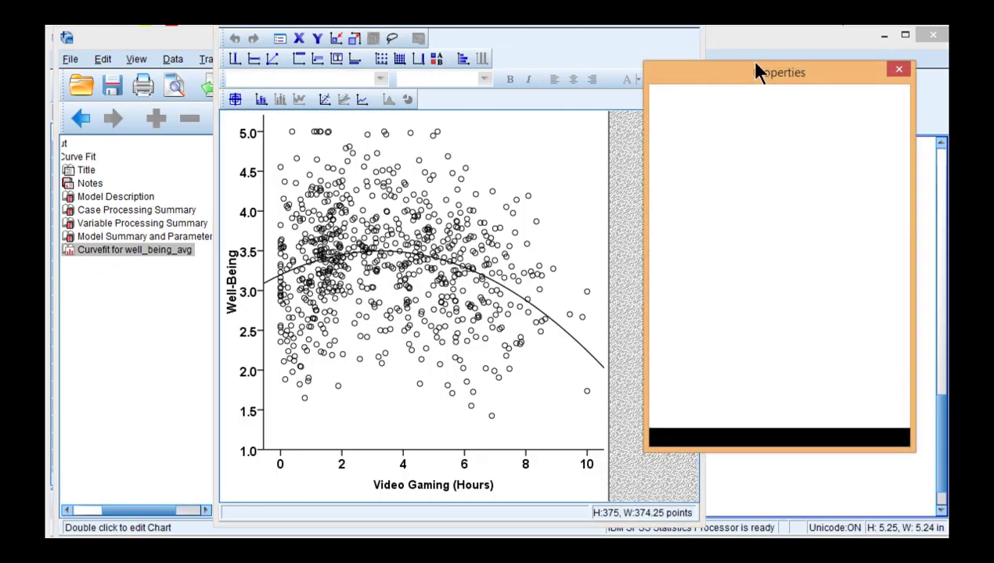
pyautogui.click(685, 100)
pyautogui.click(763, 147)
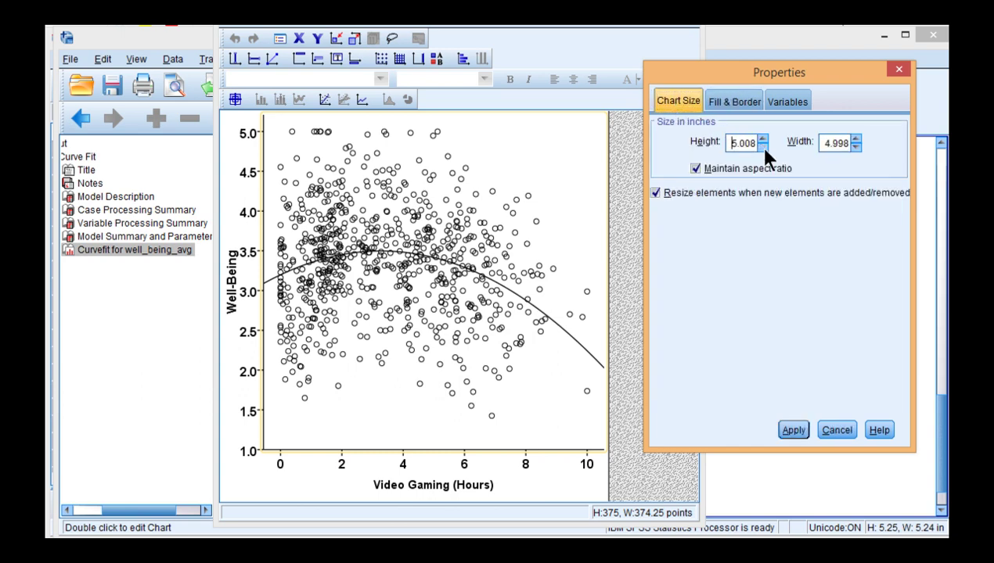
pyautogui.click(794, 432)
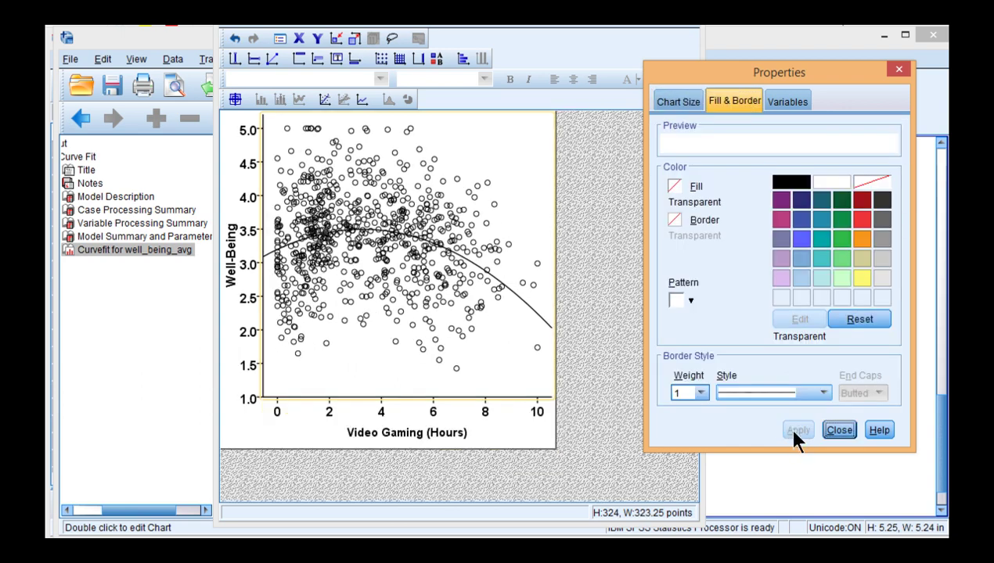
pyautogui.click(835, 430)
pyautogui.click(688, 14)
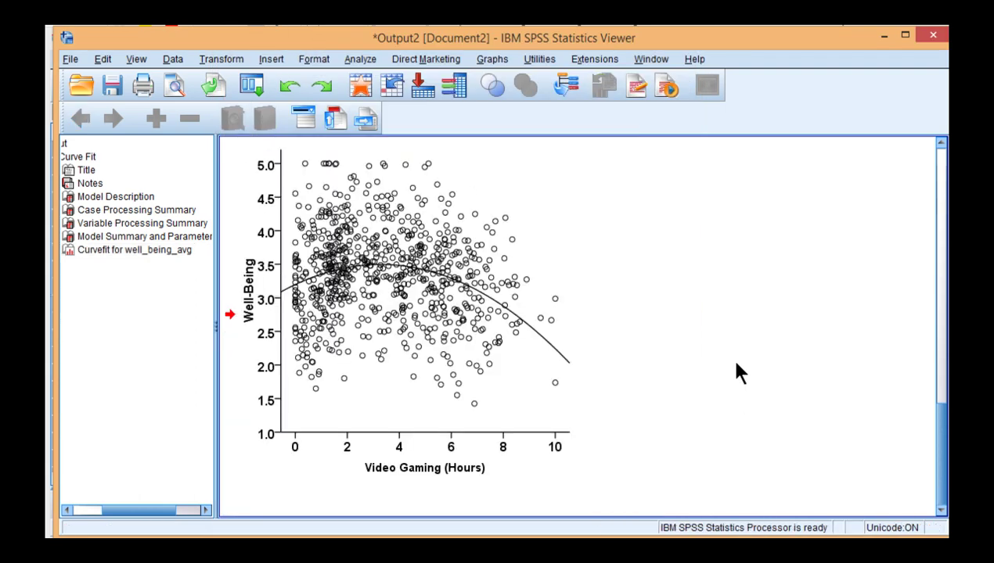
pyautogui.click(400, 443)
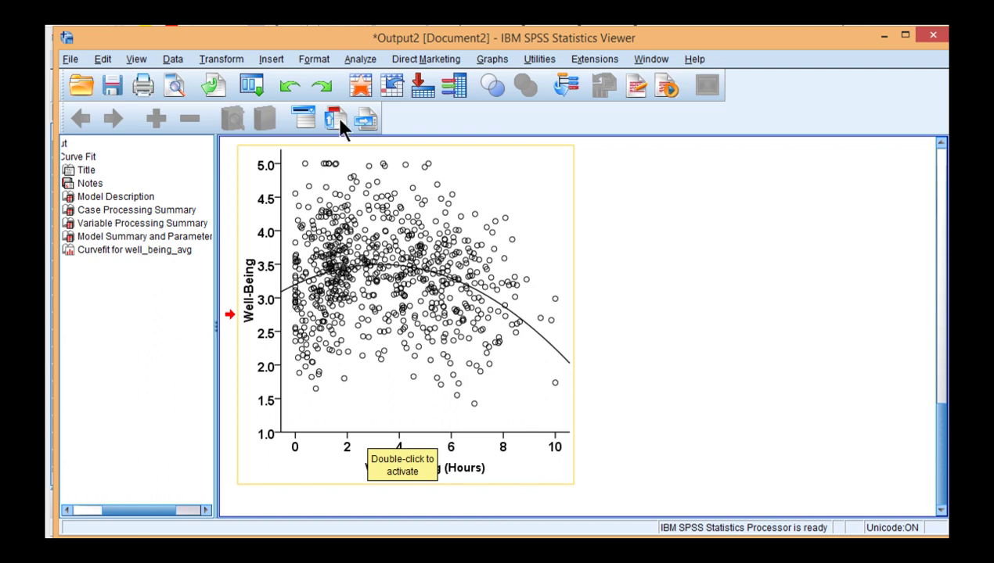
pyautogui.click(360, 59)
pyautogui.moveTo(403, 222)
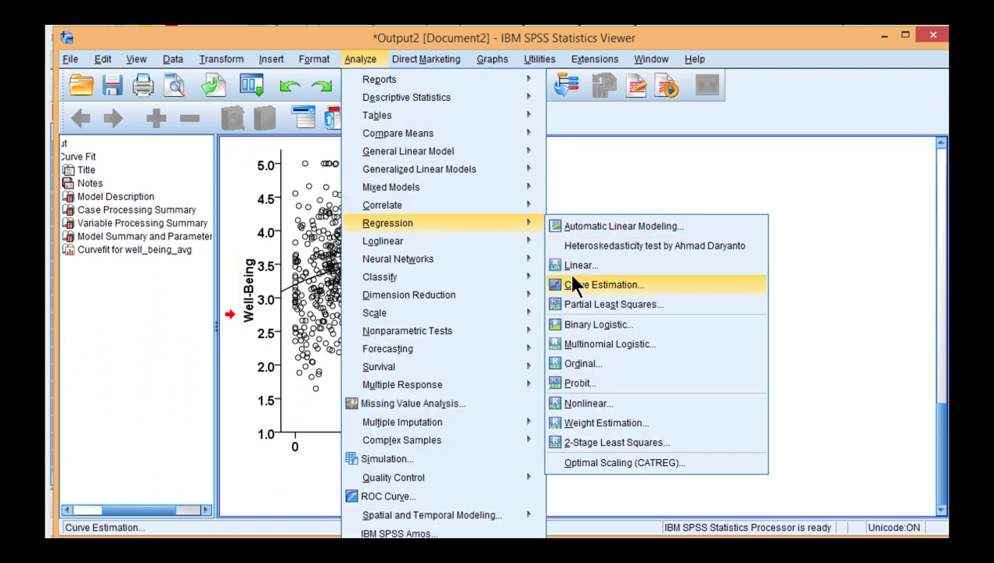
pyautogui.click(320, 59)
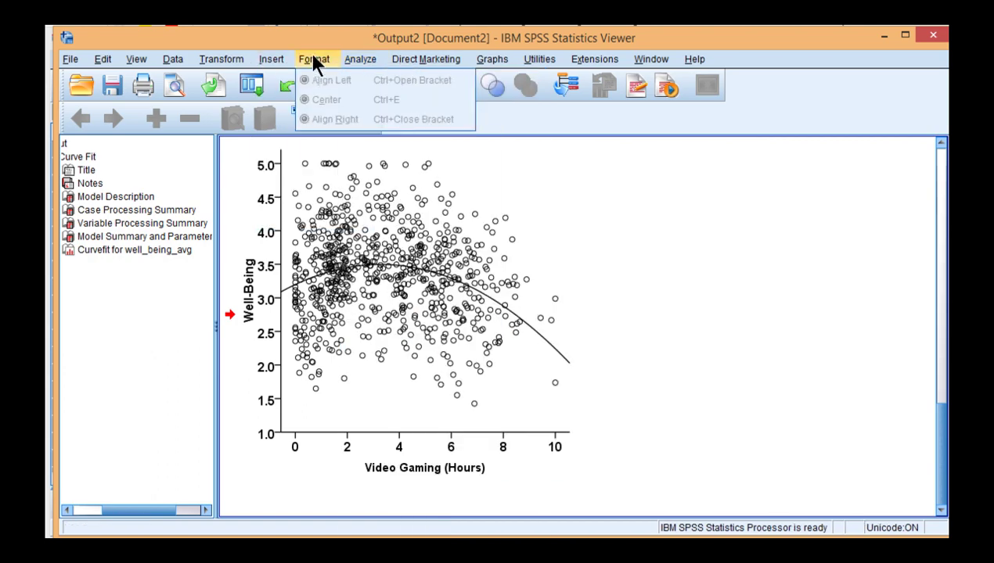